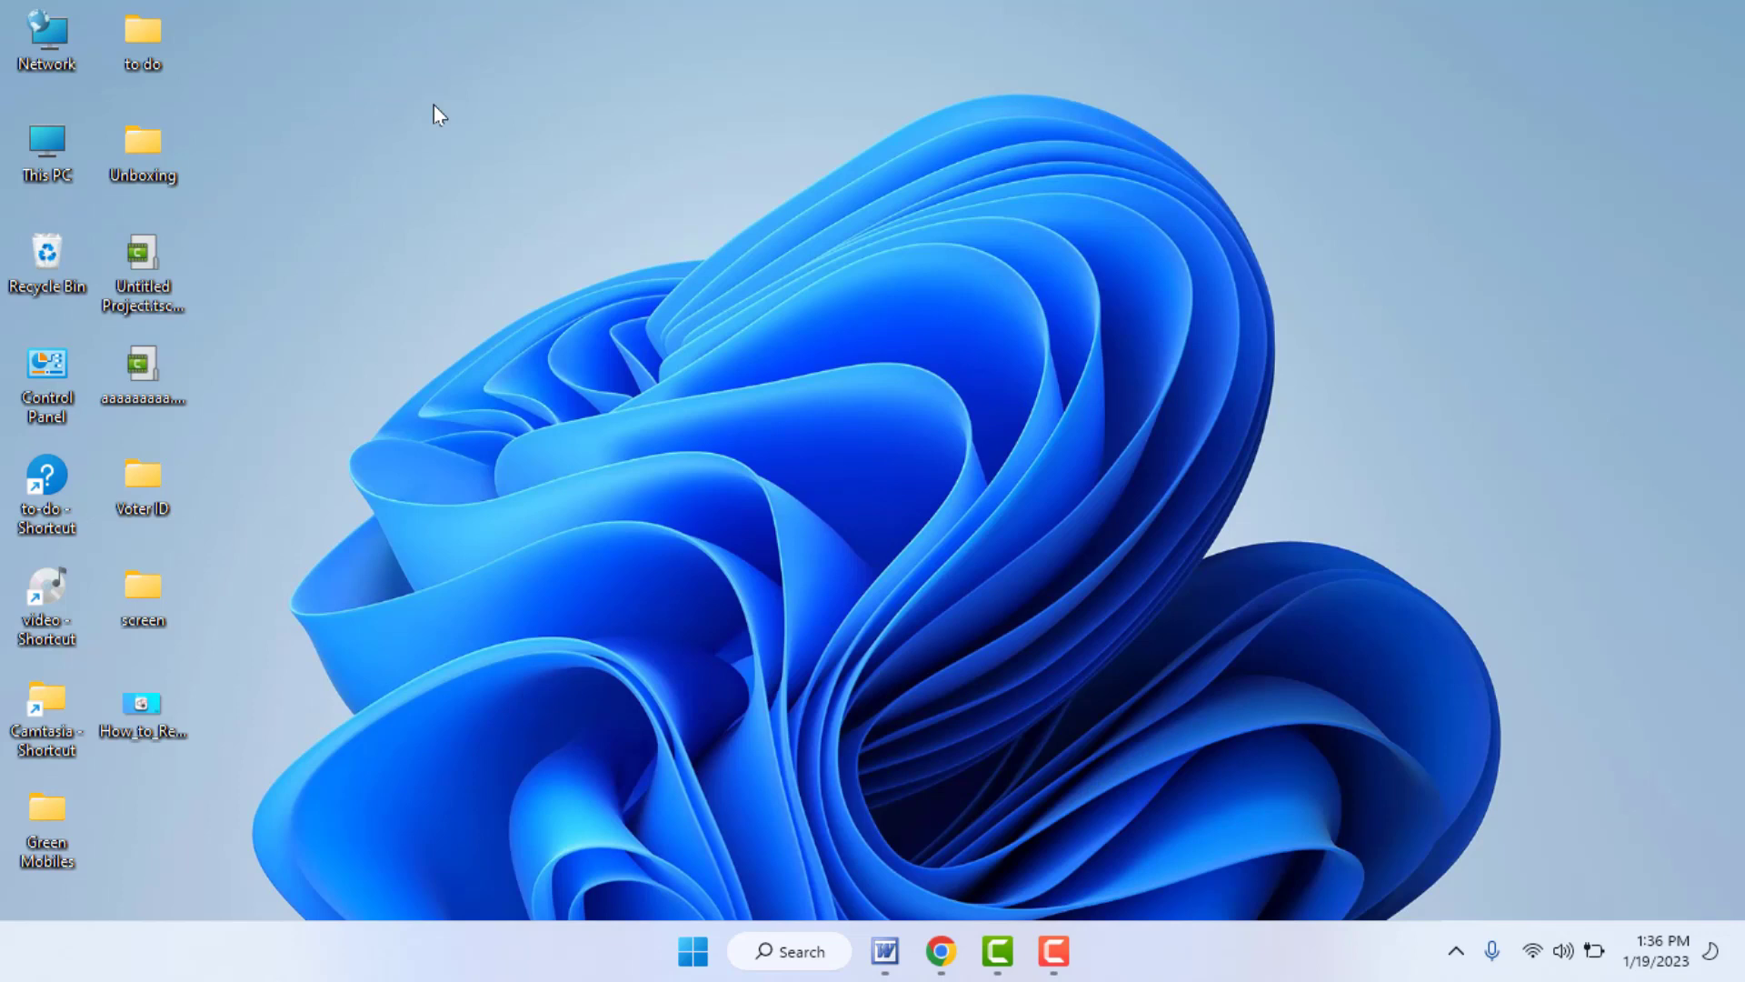
- Show the Screen and sleep timeout options under System > Power & battery
key("super+i")
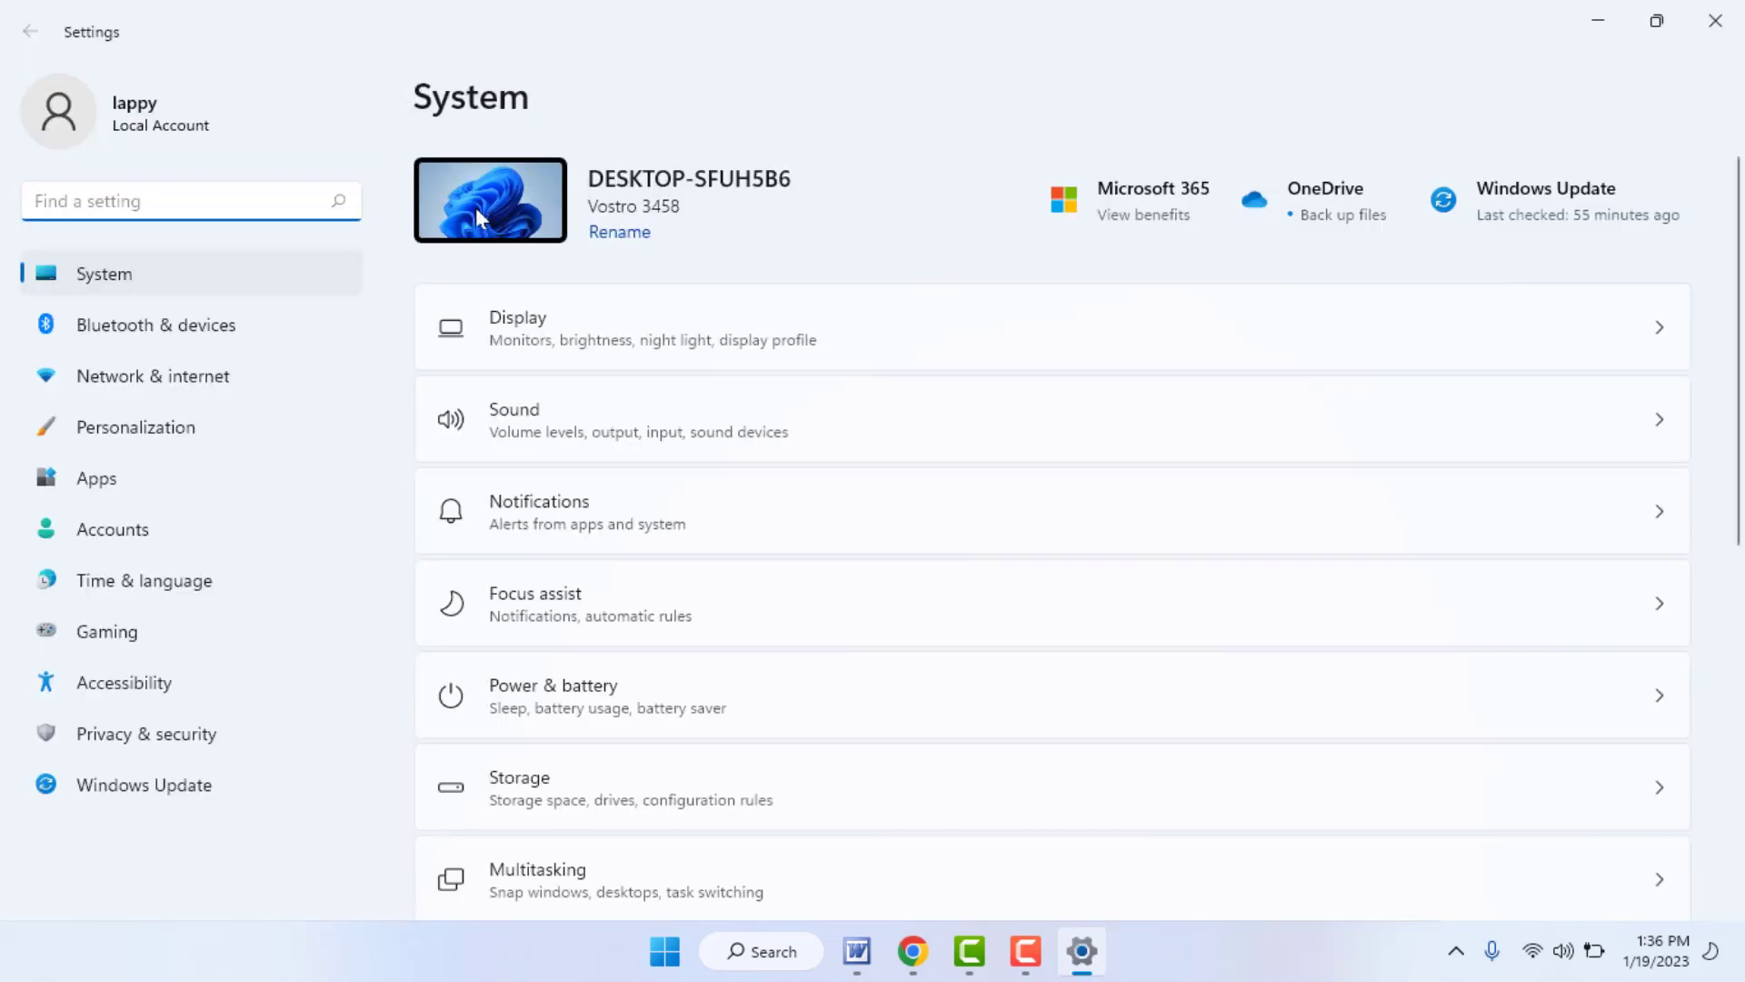
left_click(633, 683)
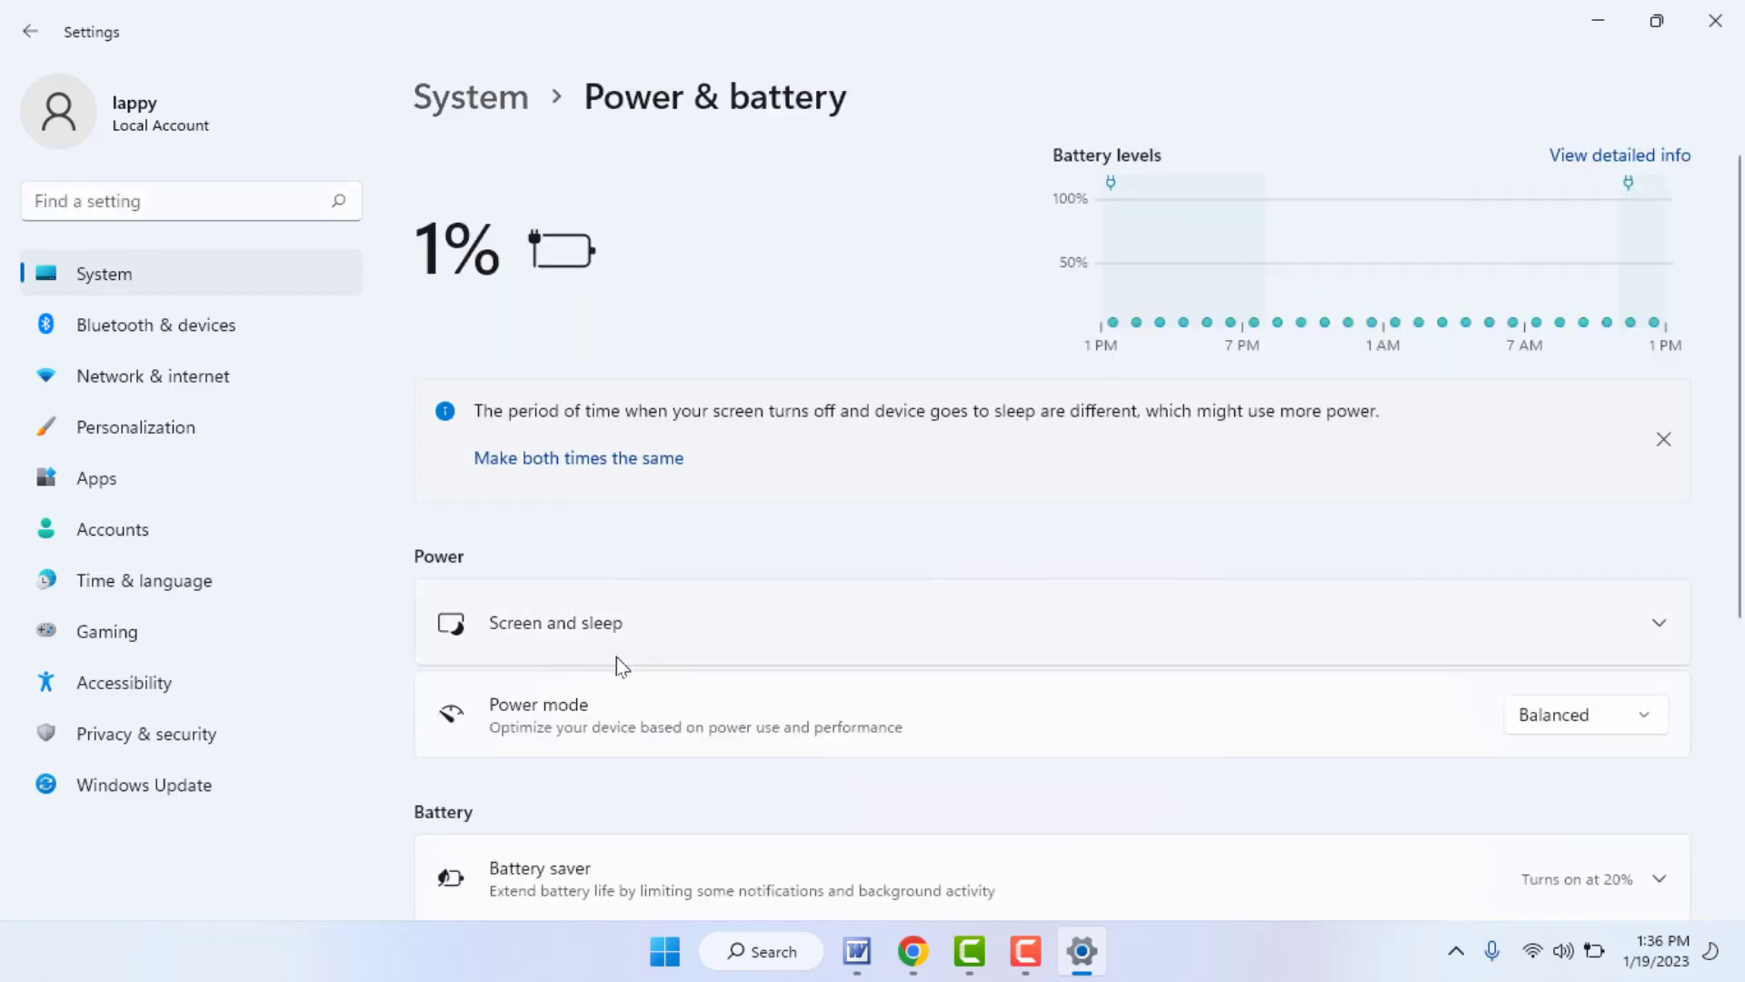
left_click(598, 636)
scroll(944, 640, "down", 2)
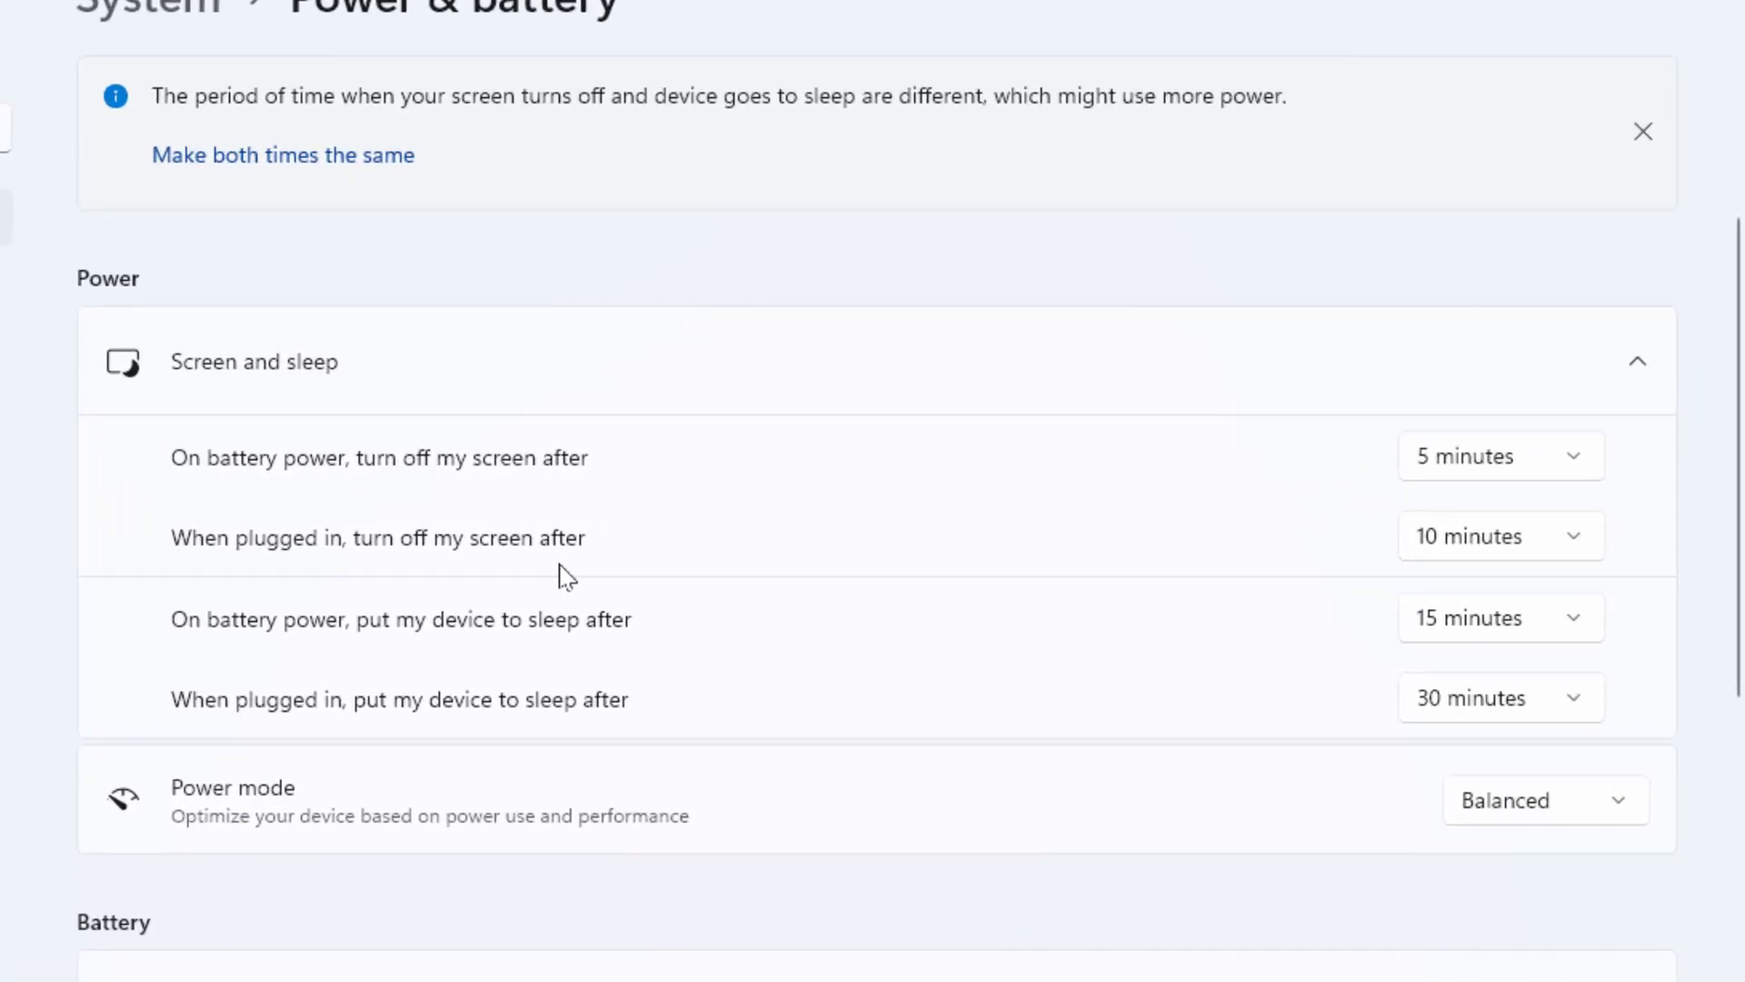
- Keep screen-off at 5 minutes on battery and 10 minutes plugged in, then open Windows Update
left_click(1465, 459)
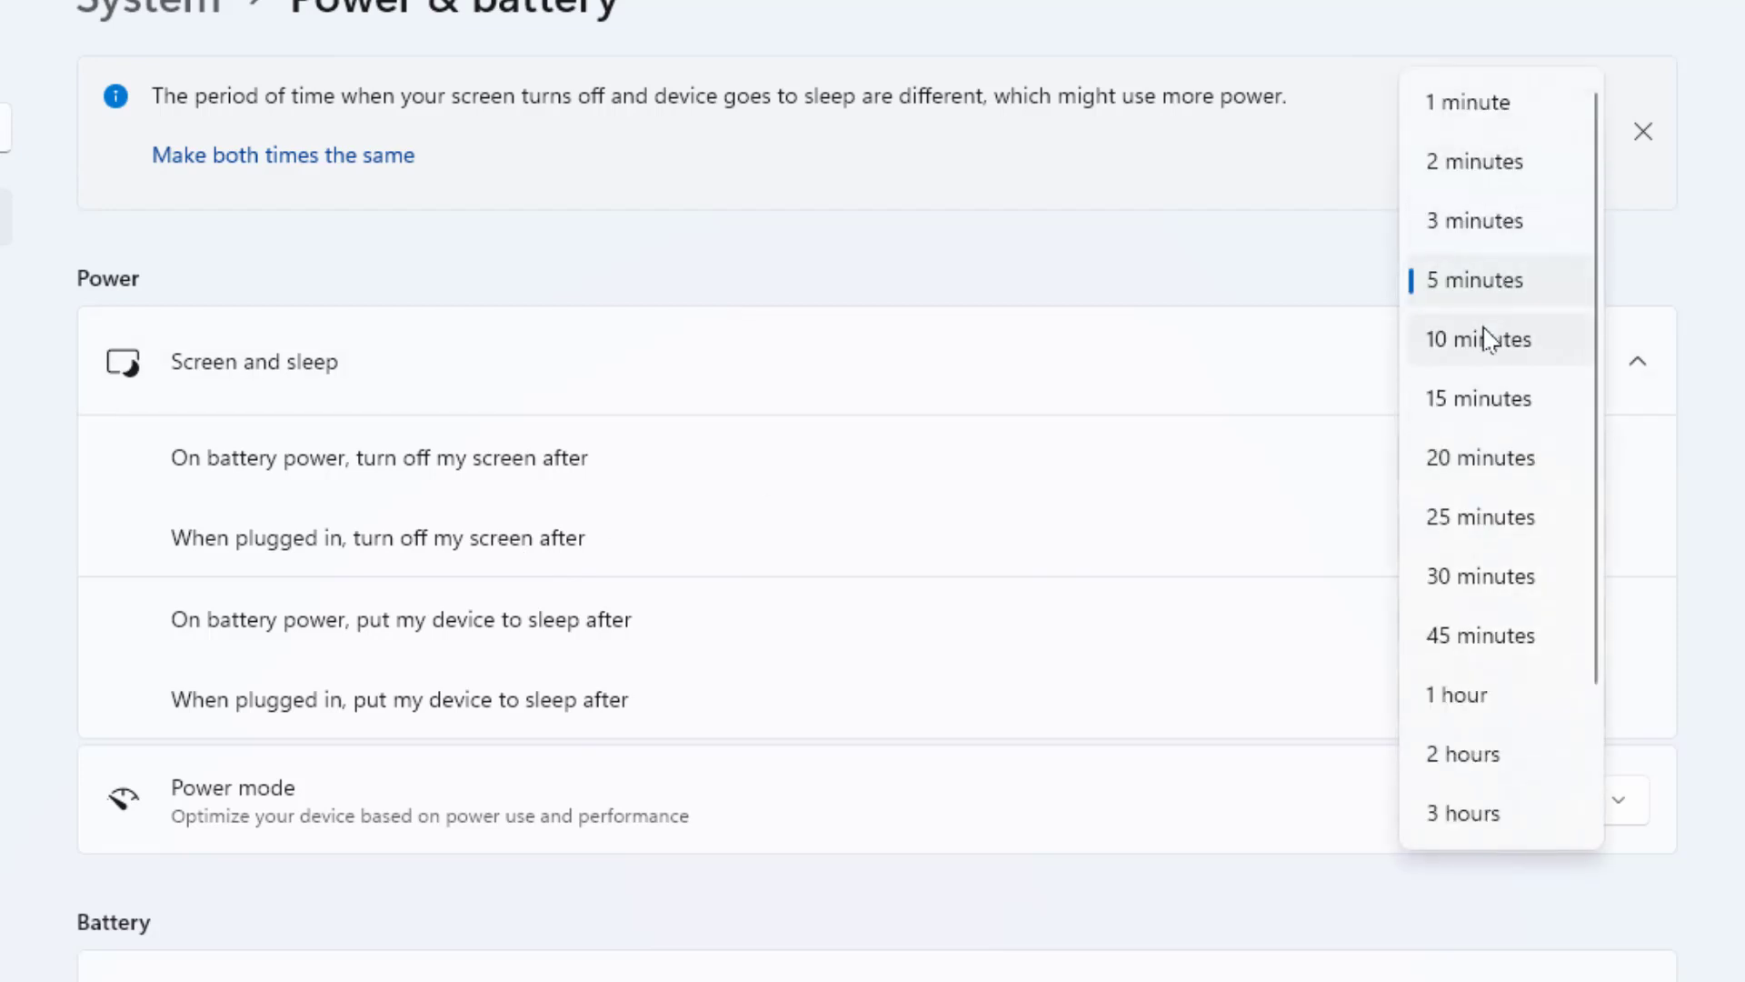
left_click(1300, 270)
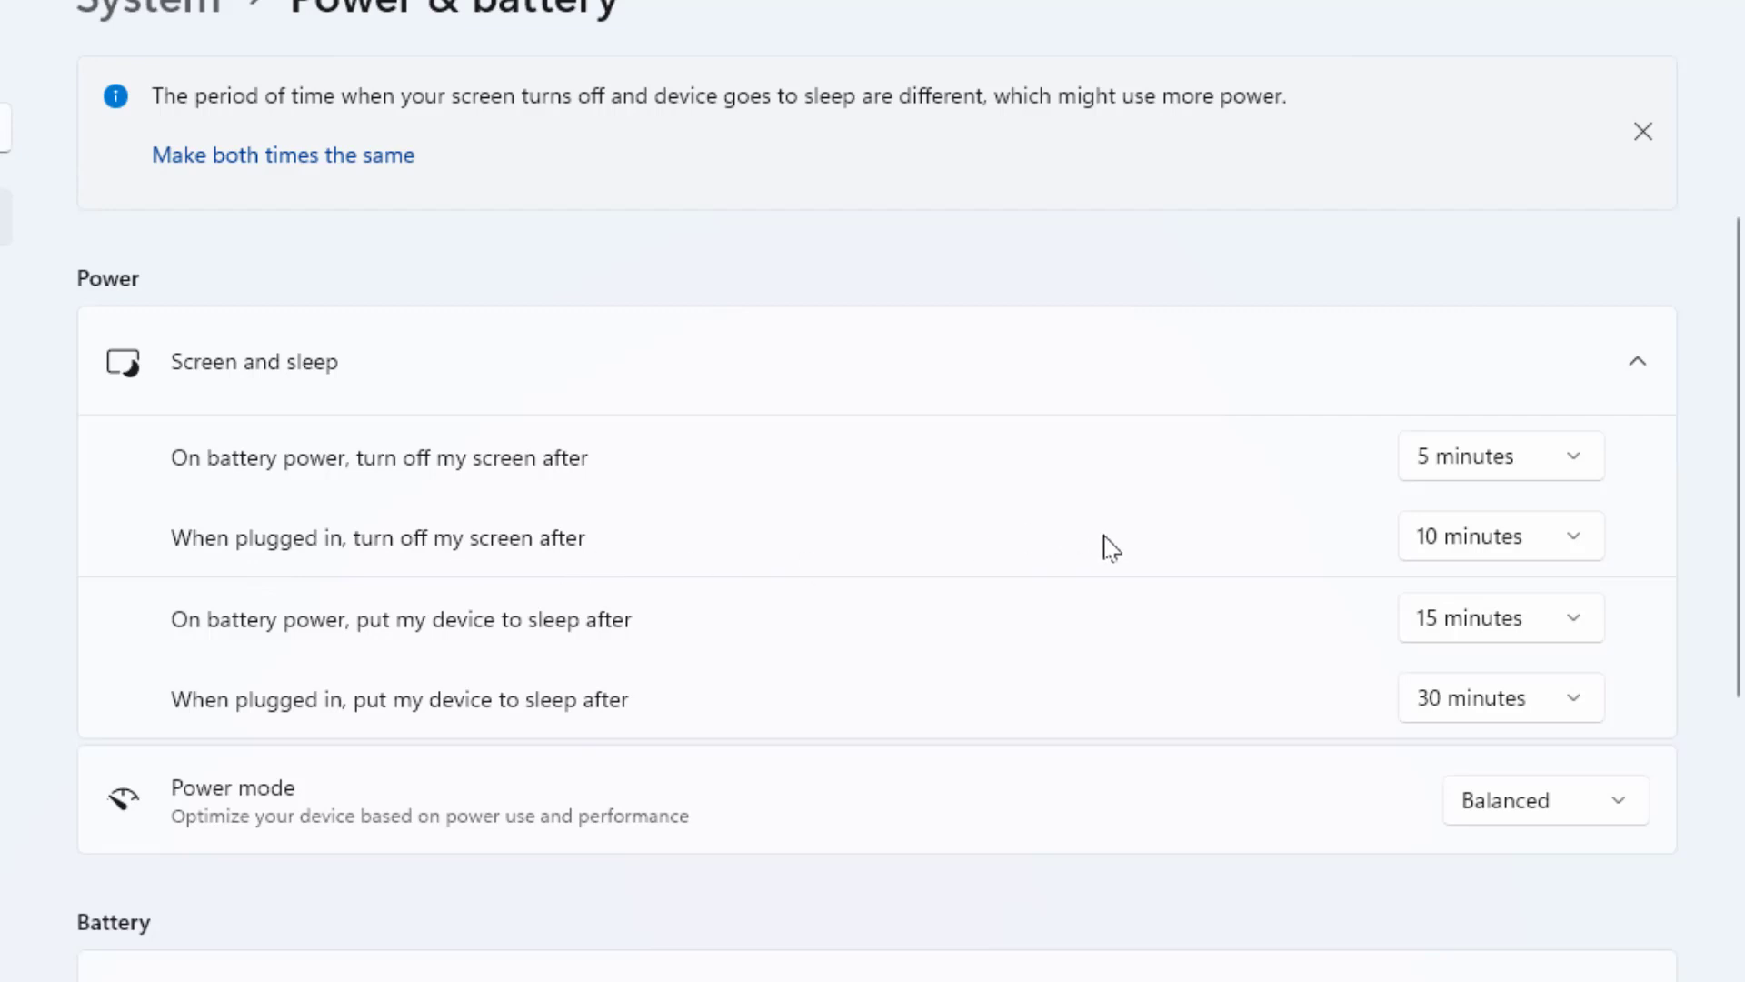
left_click(1504, 537)
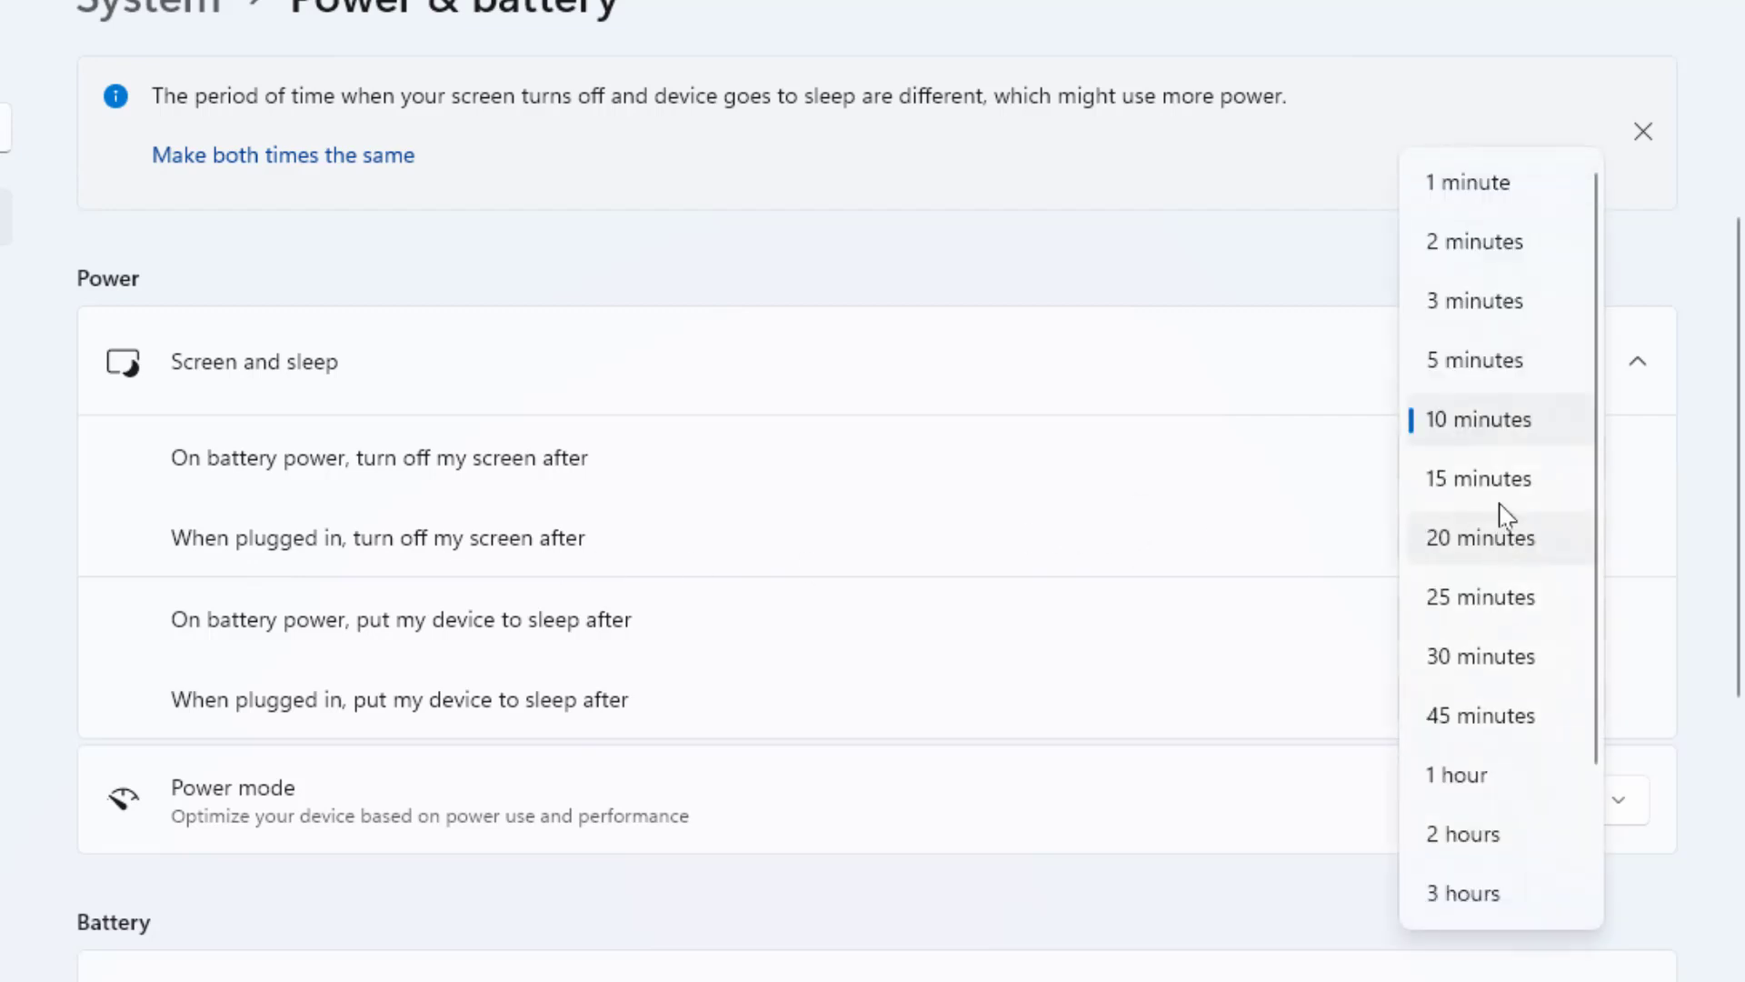
left_click(1495, 419)
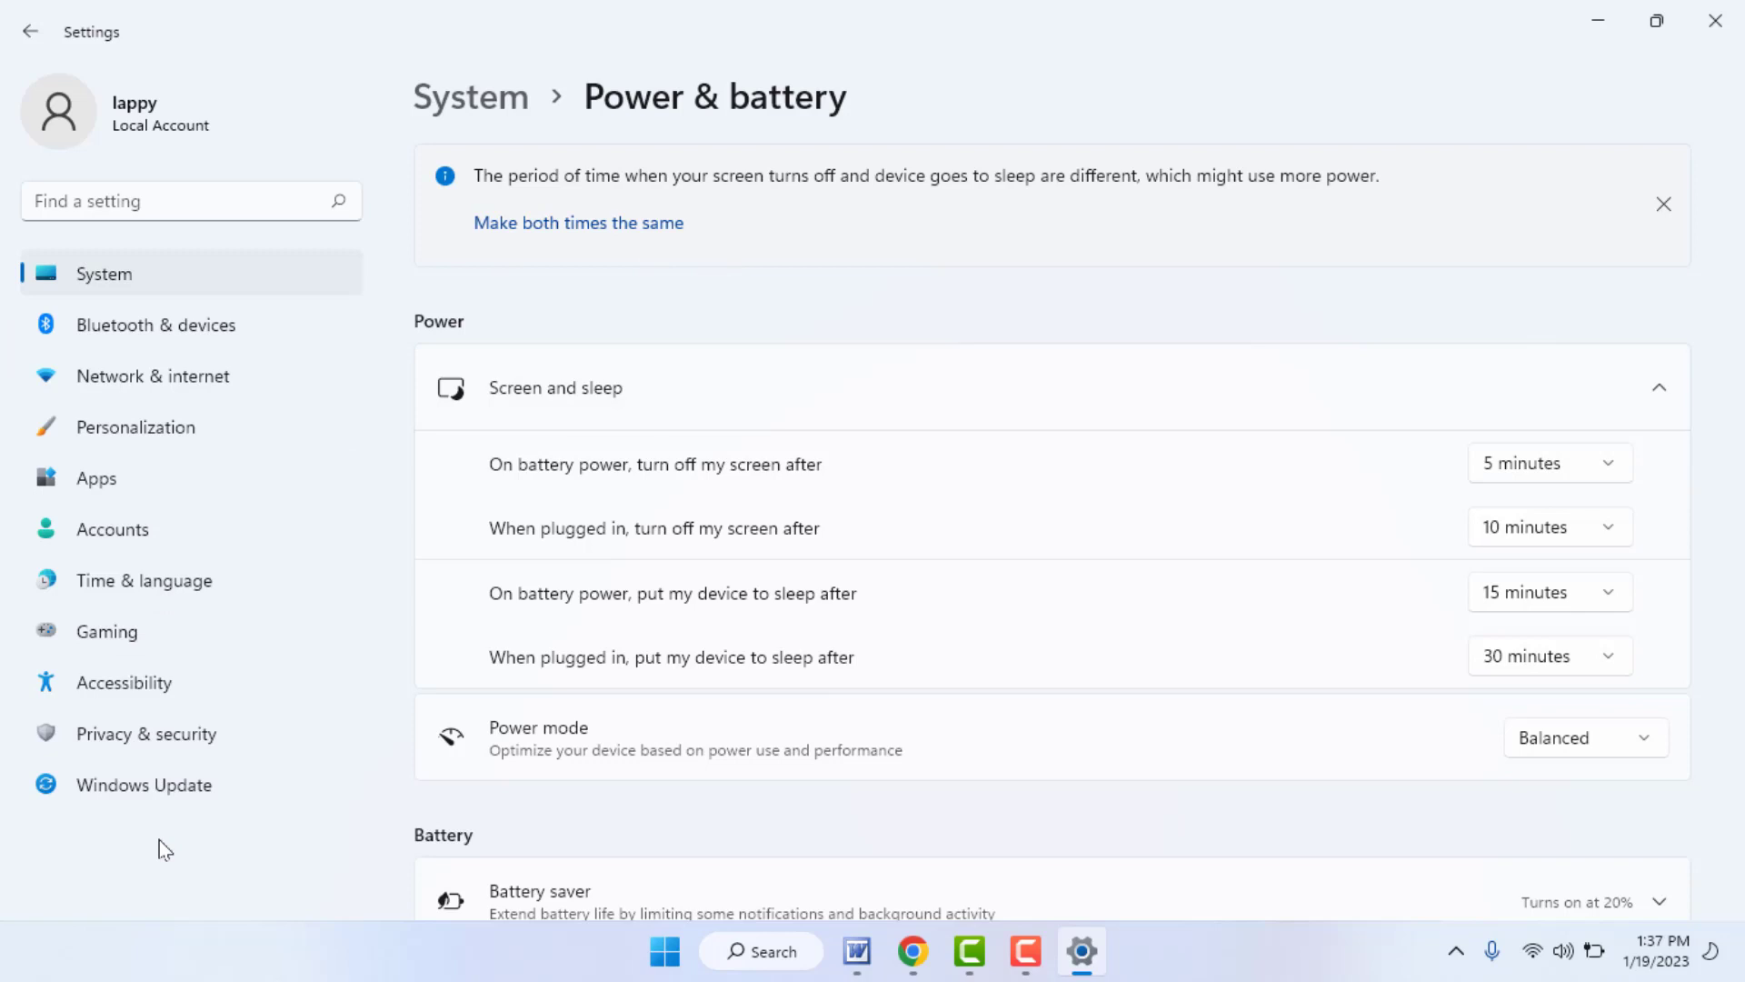
left_click(169, 788)
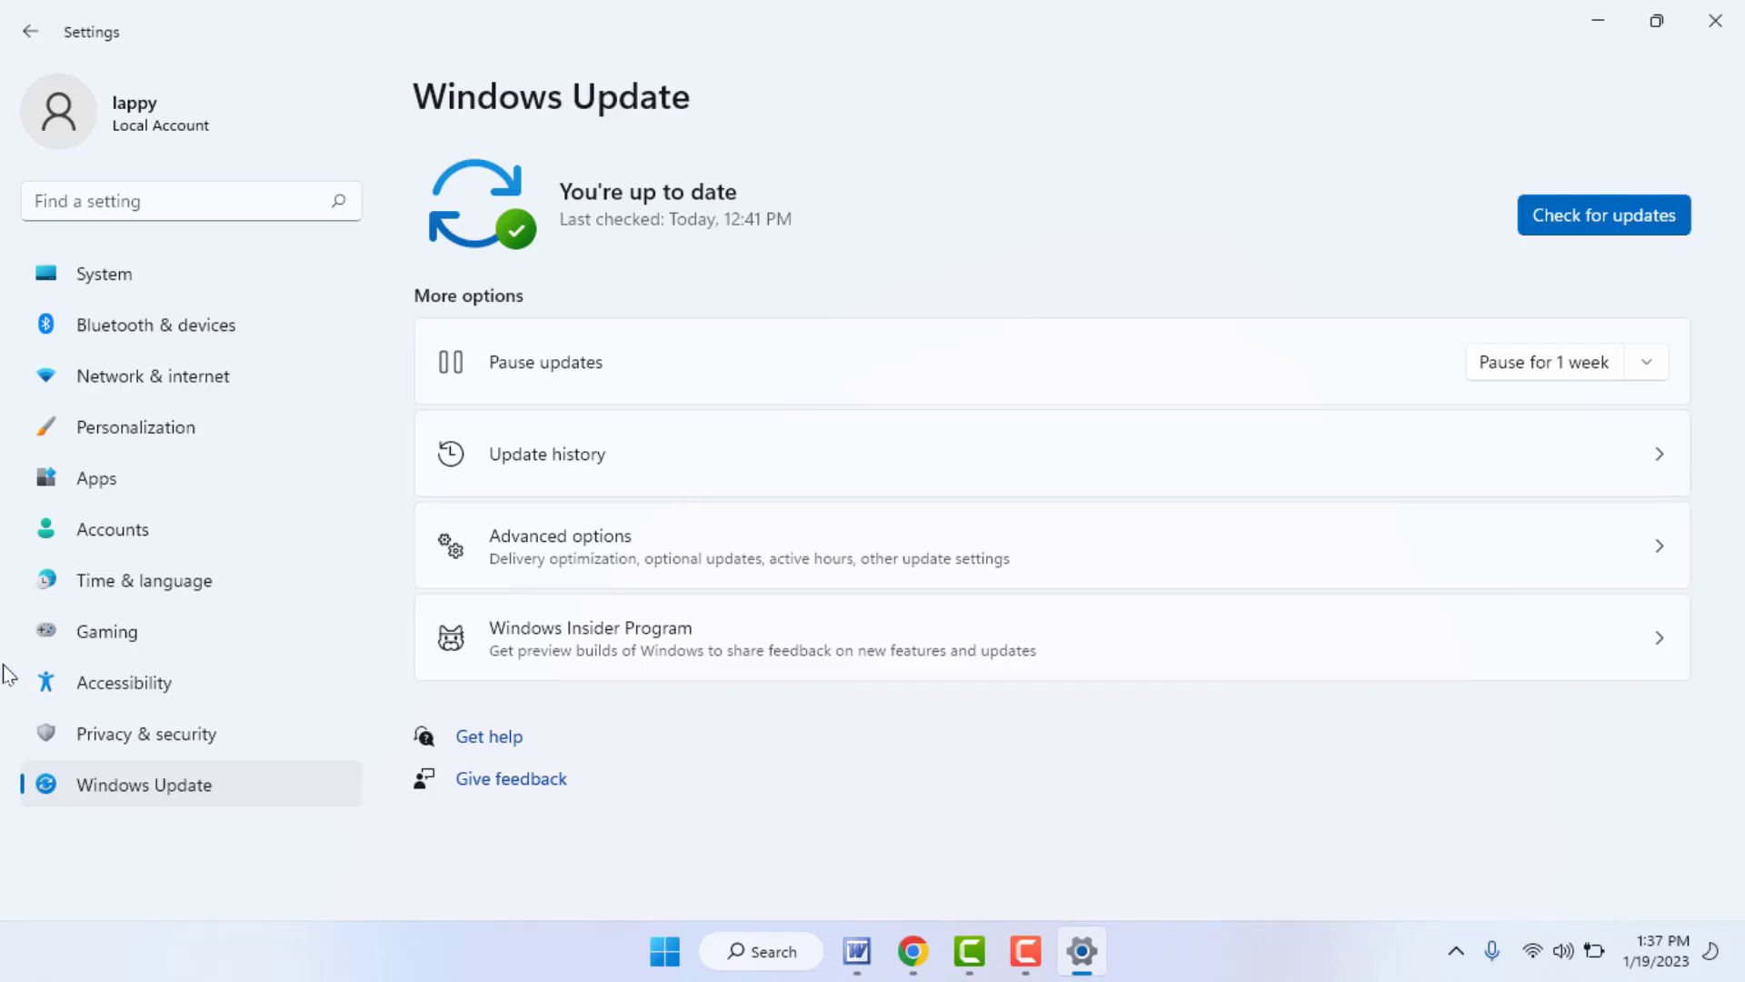
- Leave the up-to-date Windows Update page for the Personalization settings
left_click(119, 440)
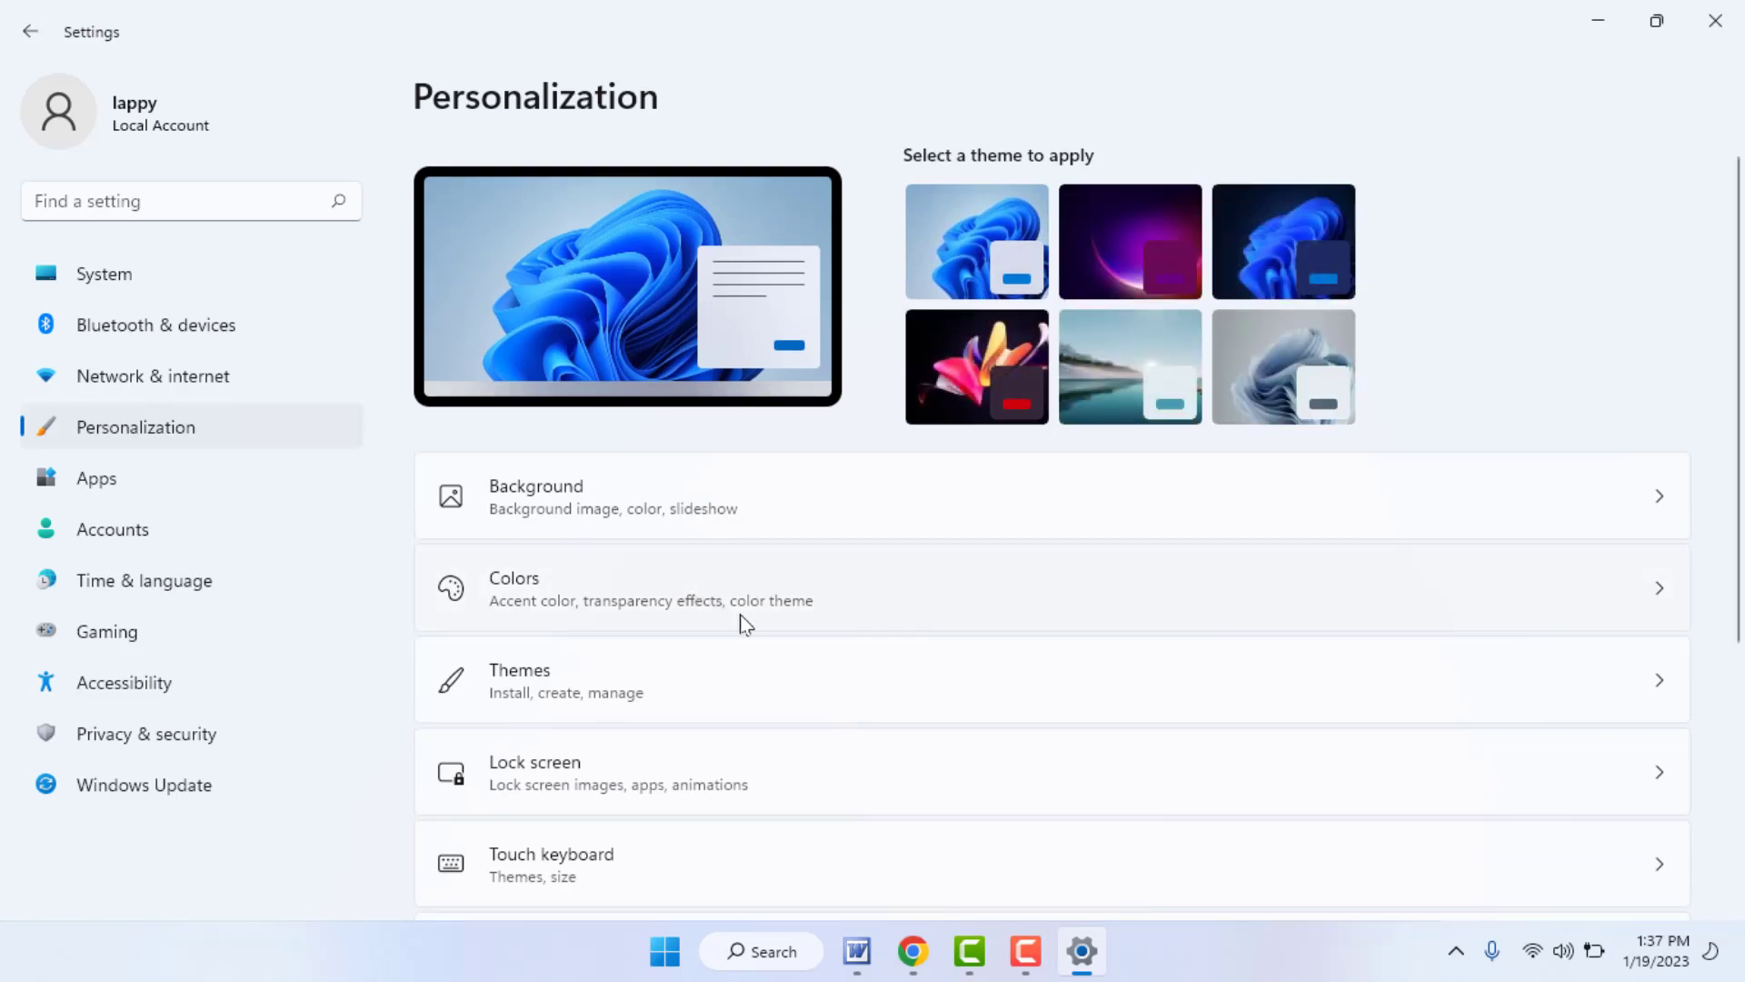
- Go to Personalization > Lock screen and launch Screen saver from Related settings
scroll(740, 614, "down", 3)
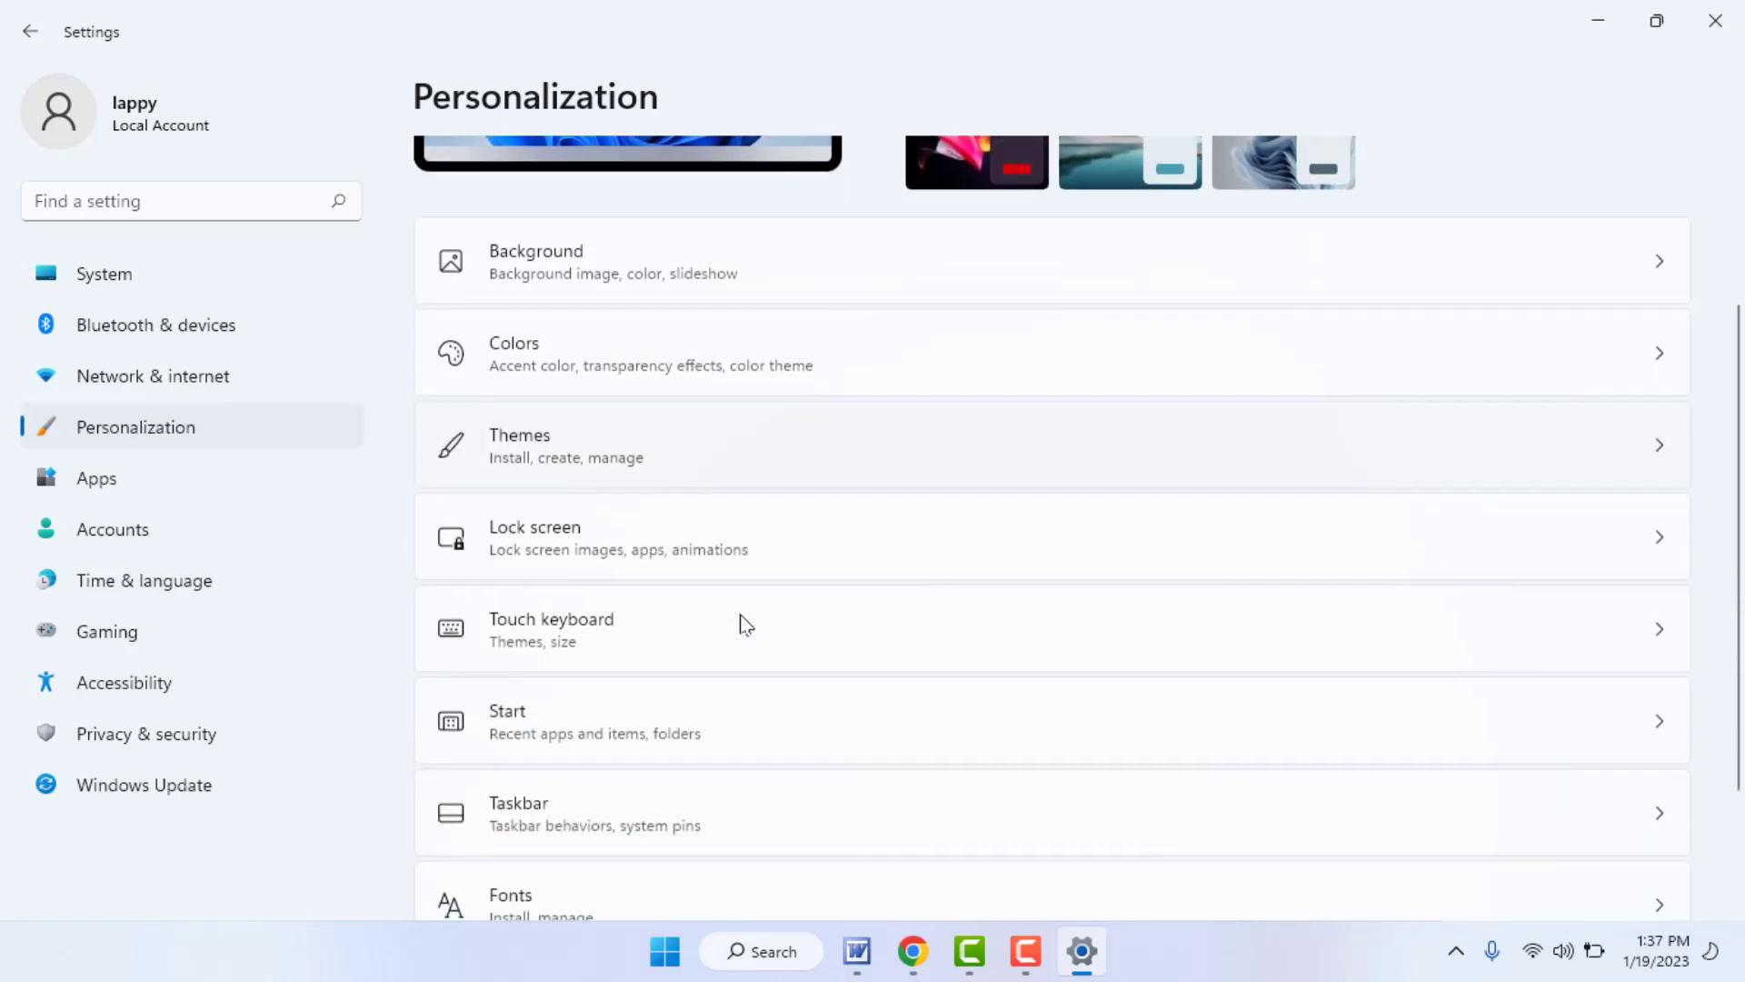
left_click(630, 546)
scroll(627, 549, "down", 2)
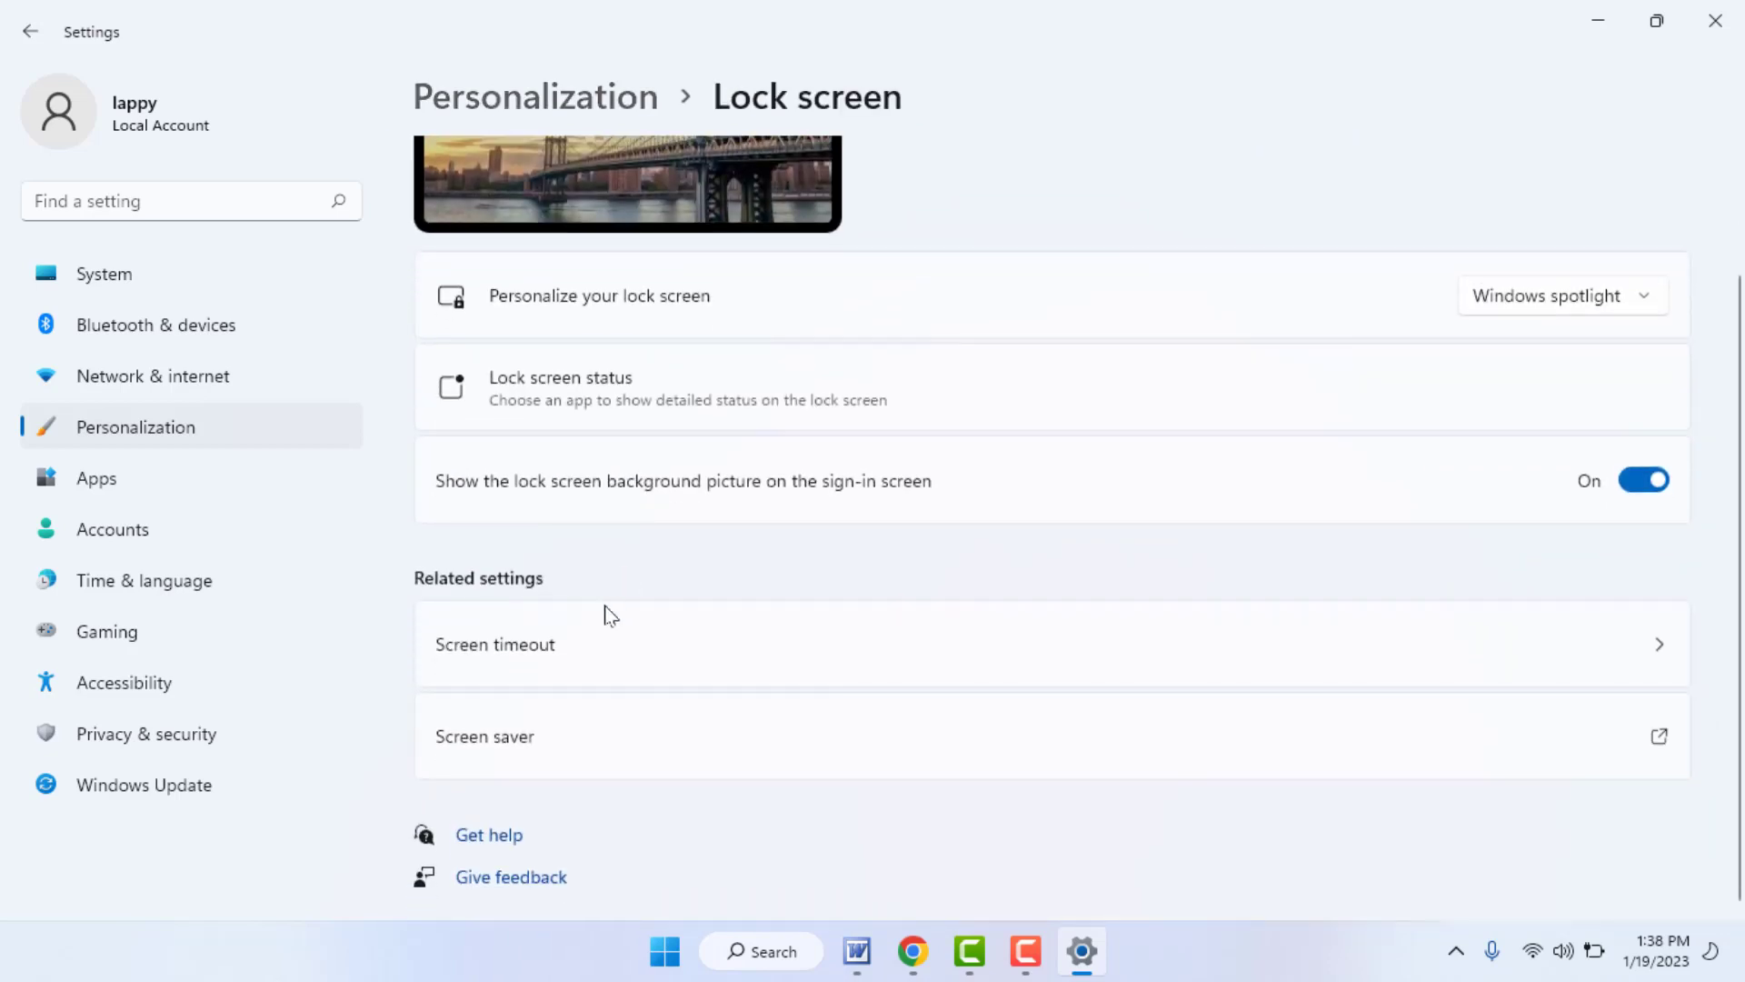
left_click(563, 754)
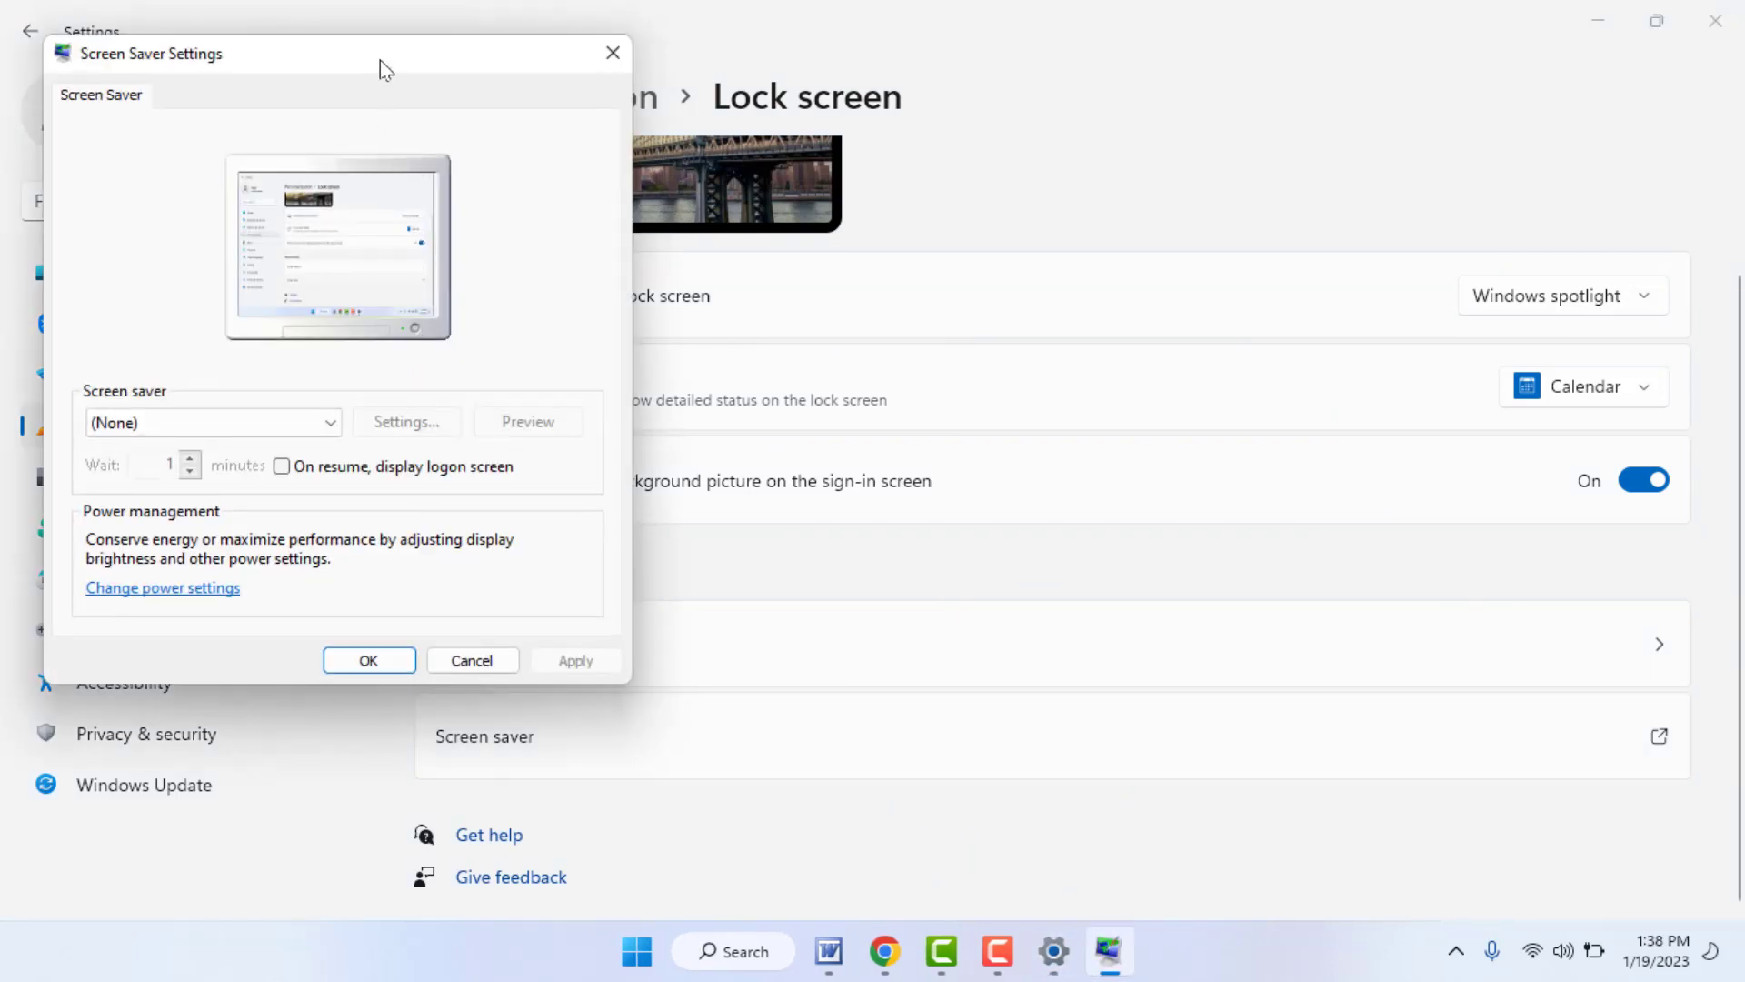
- Keep the screen saver at (None), confirm with OK, and close the Settings window
left_click_drag(385, 58, 606, 55)
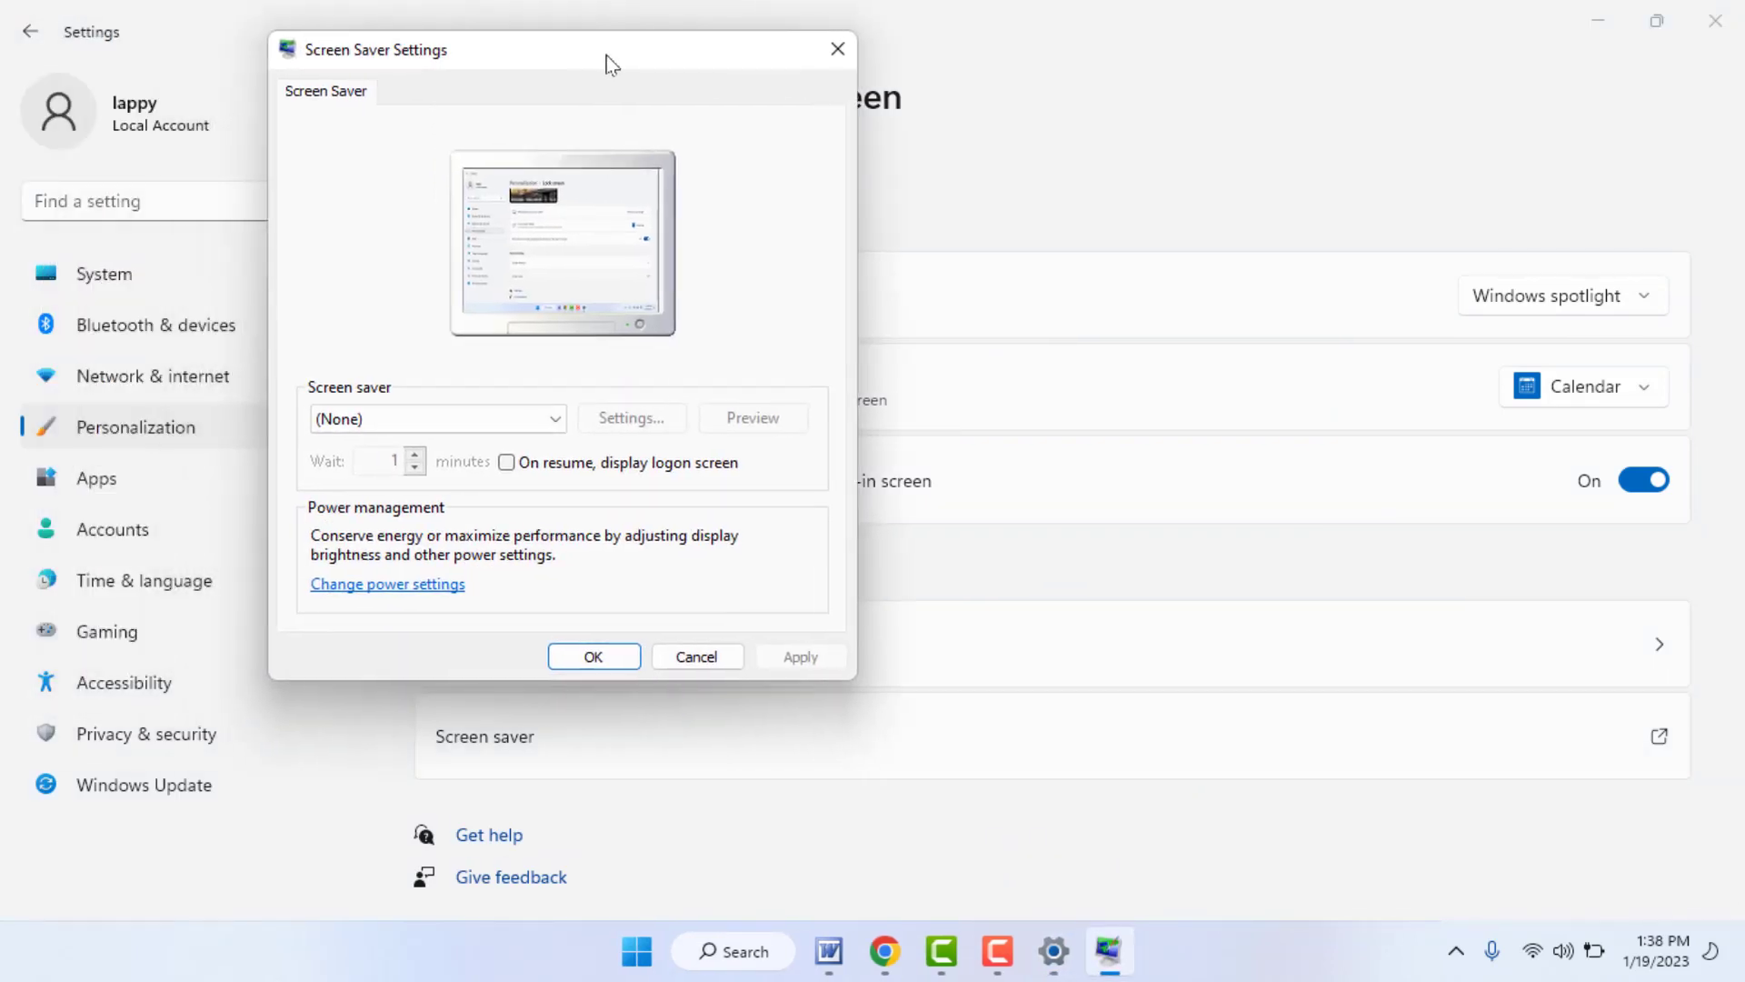
left_click(414, 419)
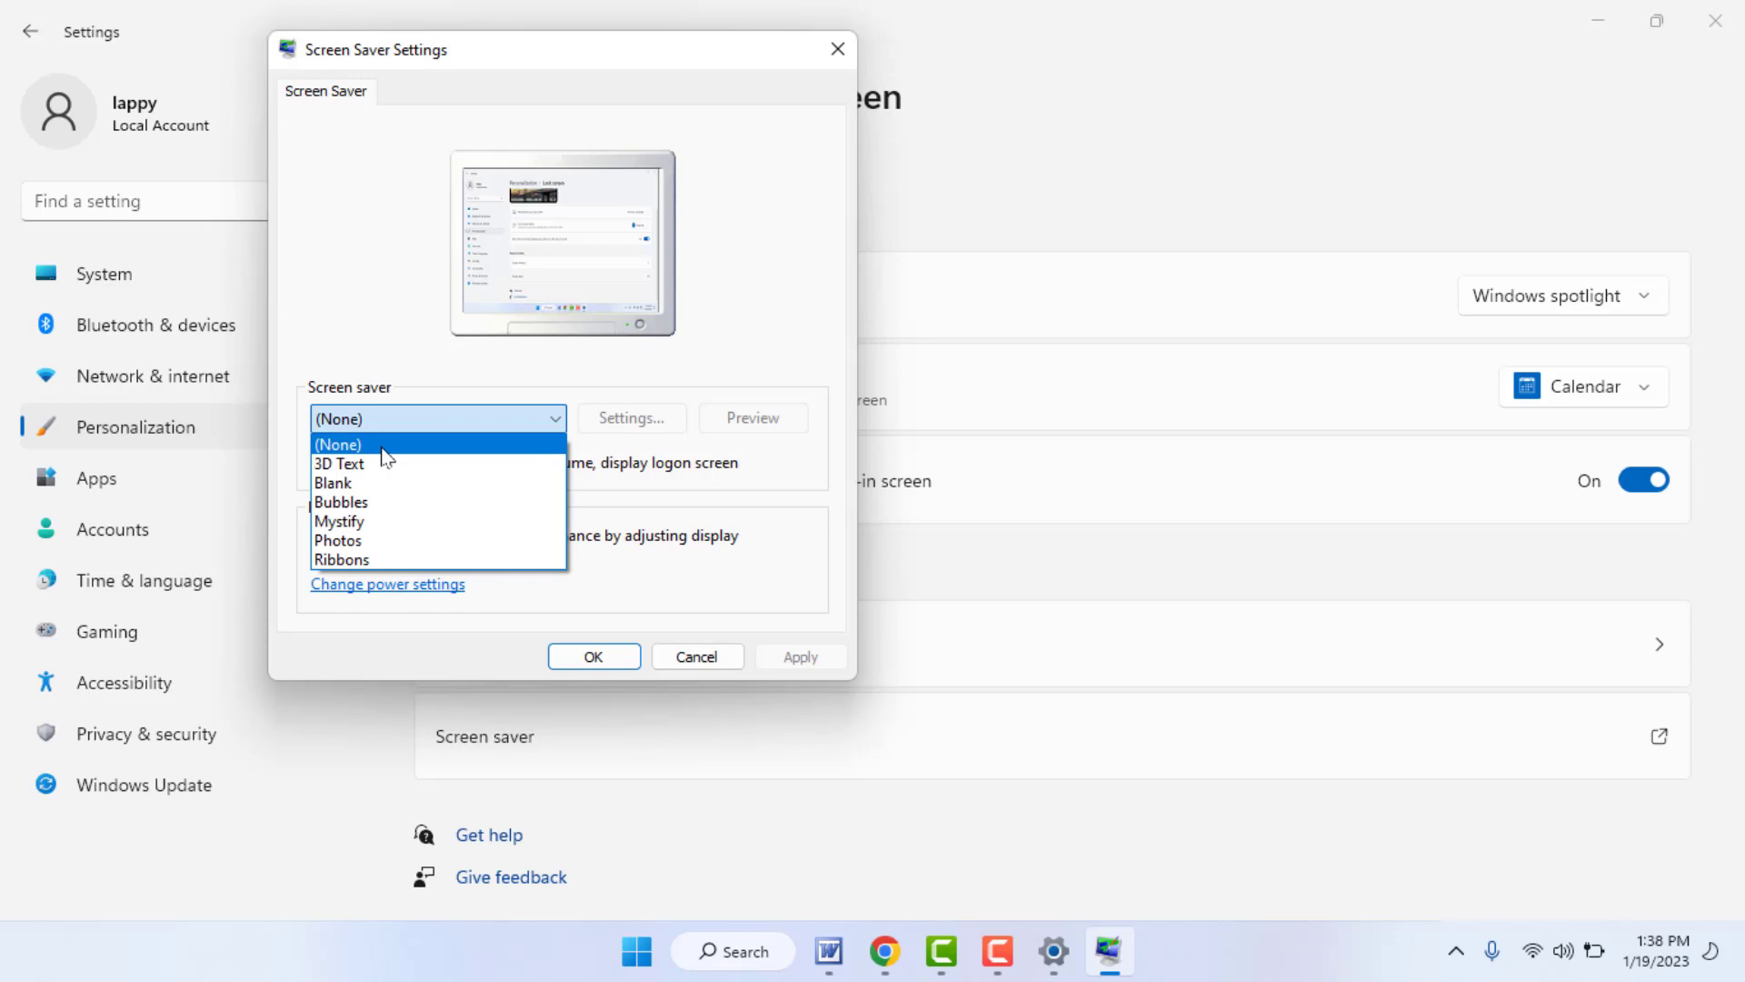
left_click(383, 449)
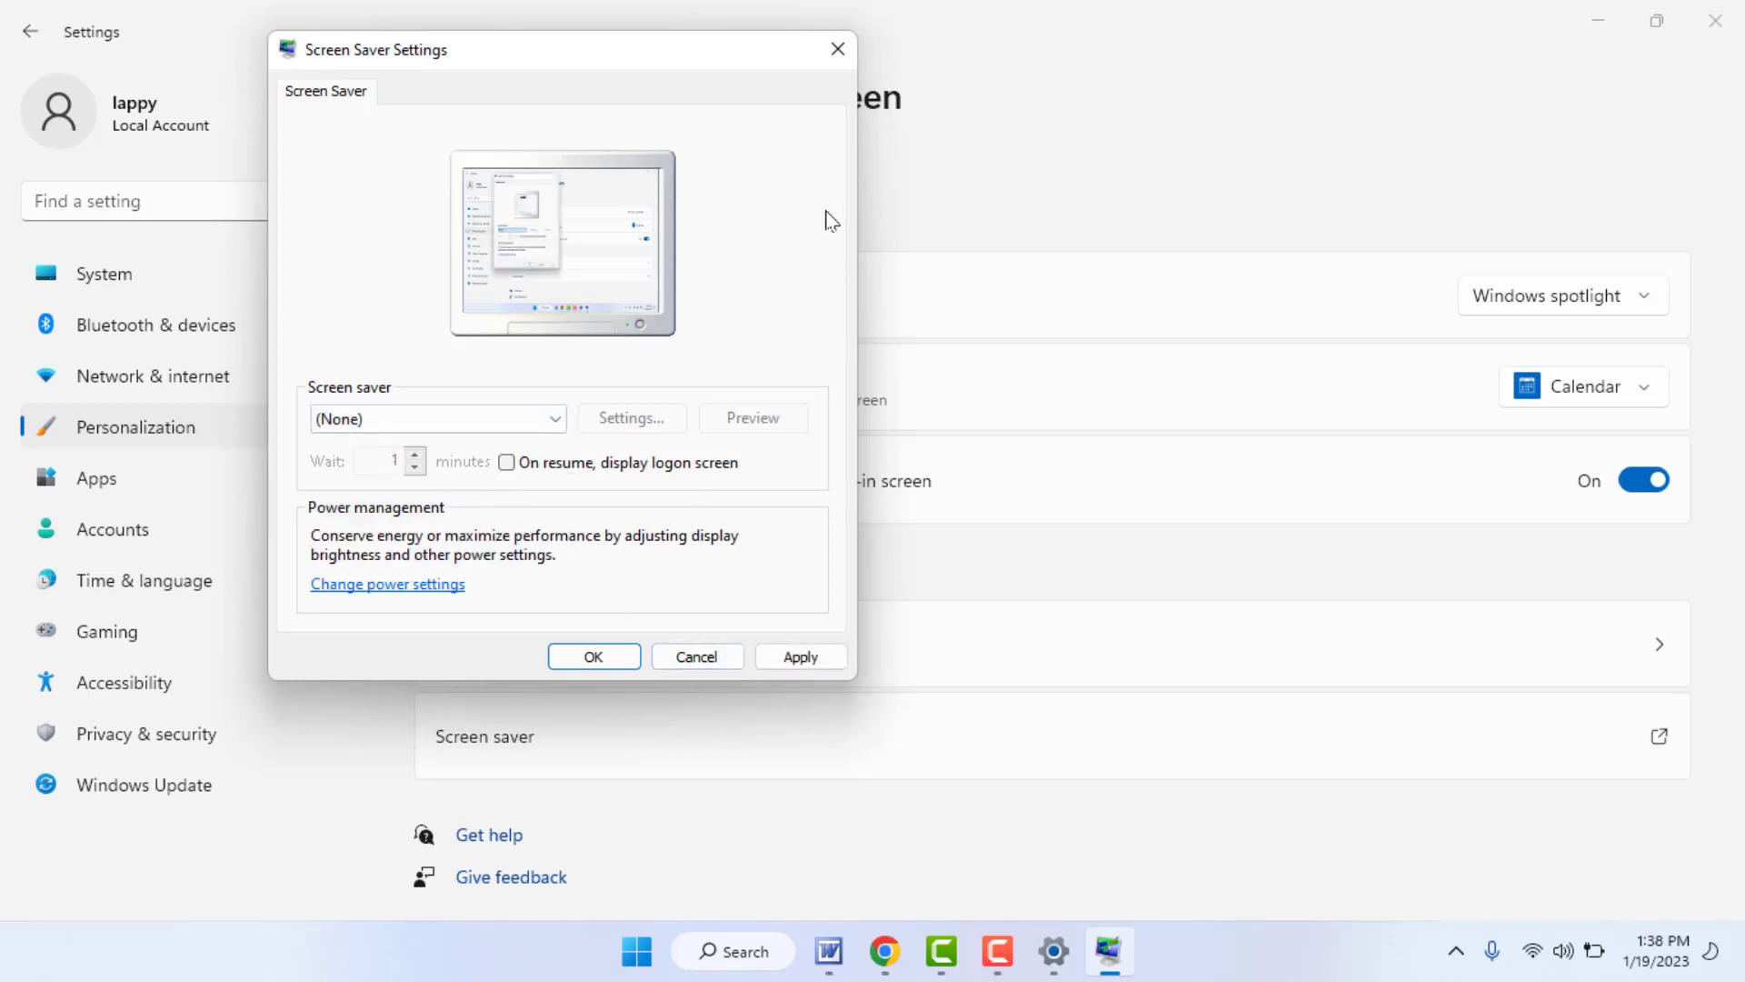
left_click(837, 68)
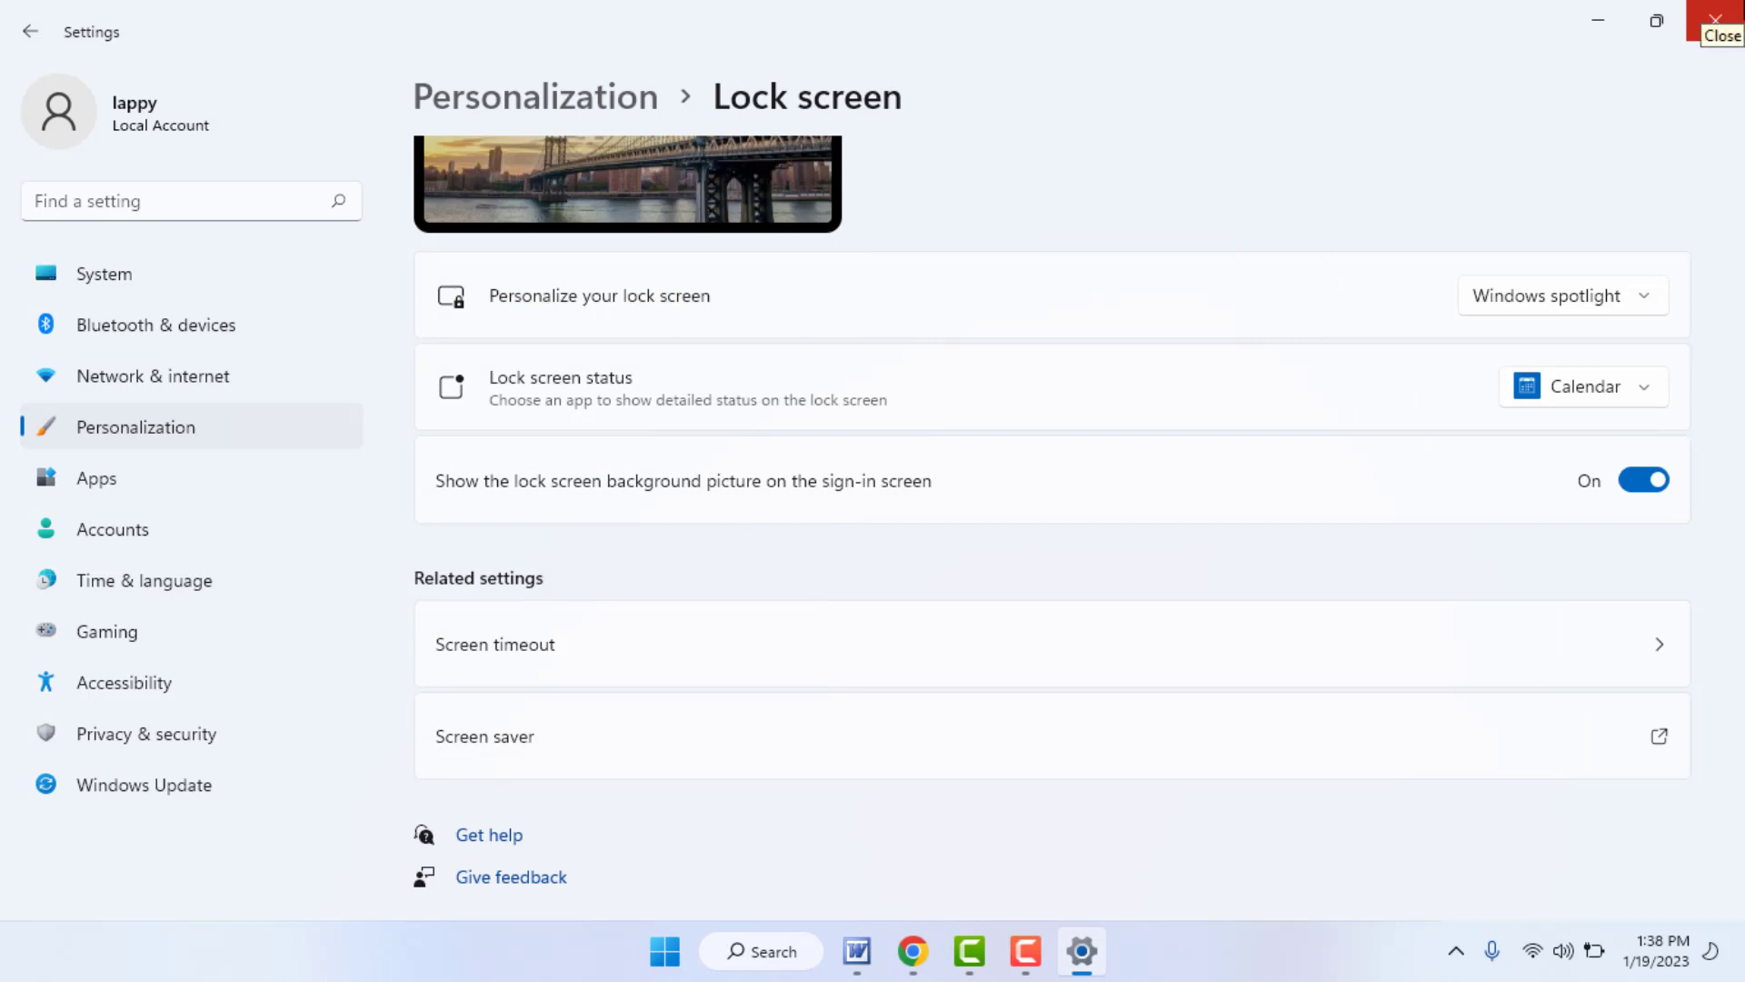
left_click(1716, 20)
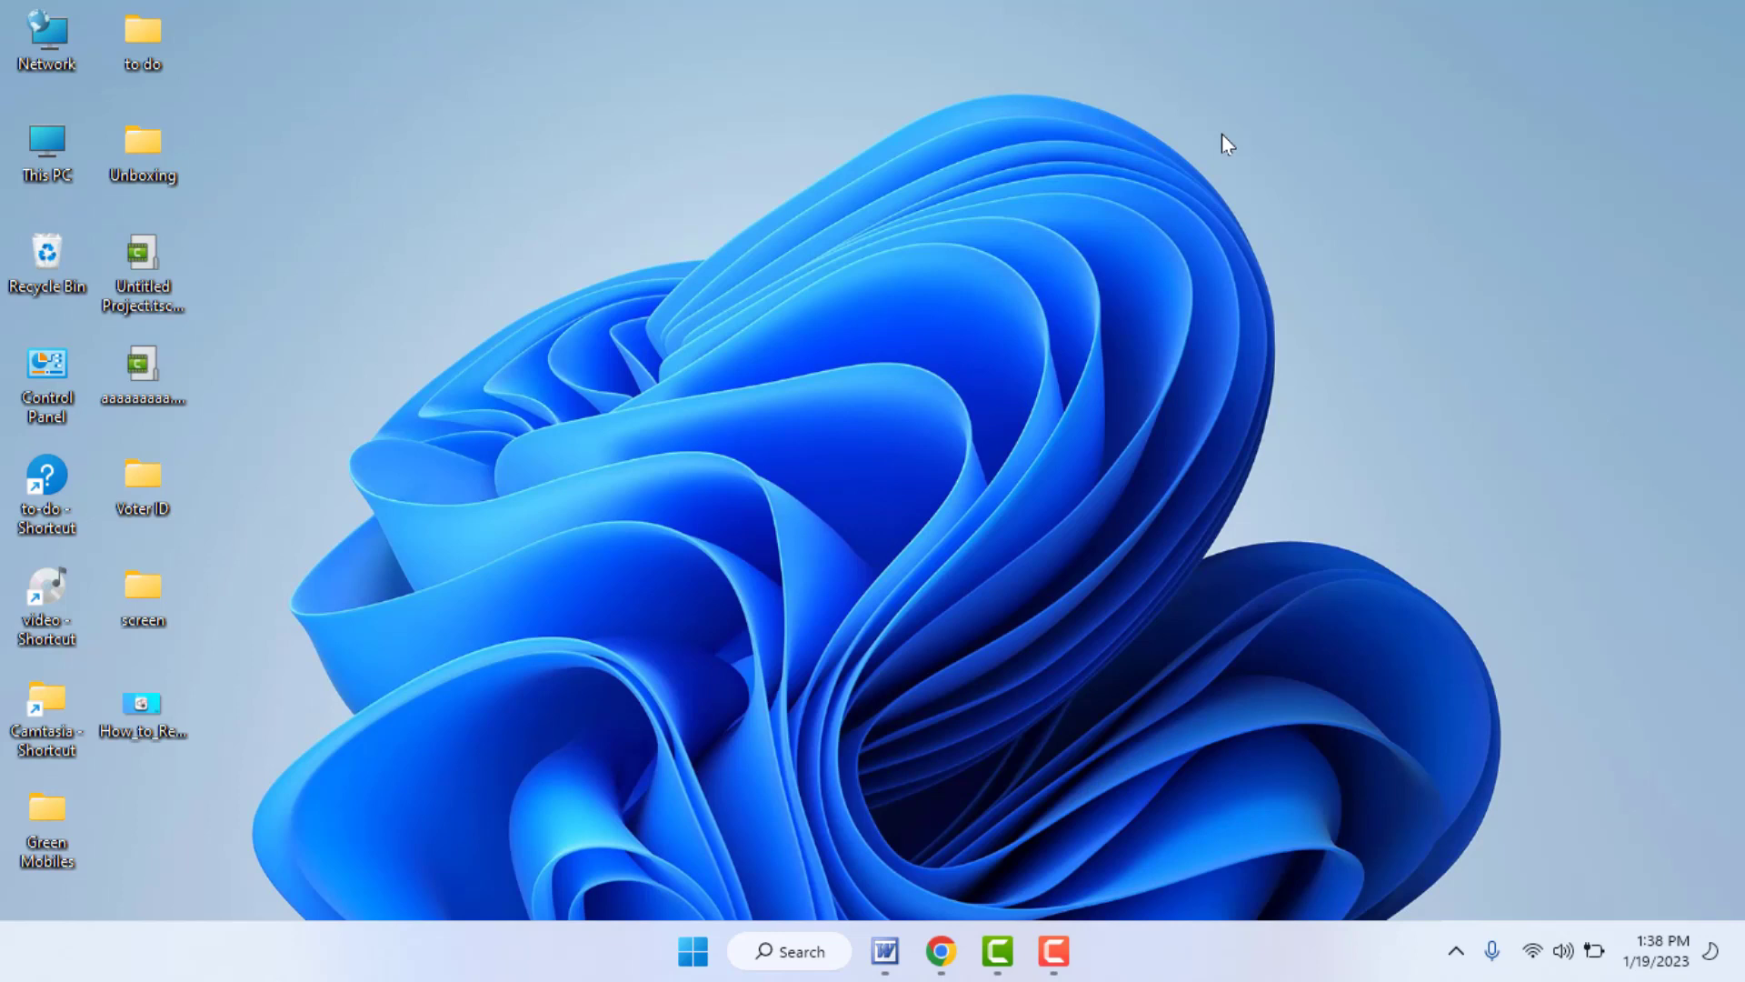
- In Device Manager, start updating the Intel(R) HD Graphics Family display adapter driver
key("super+x")
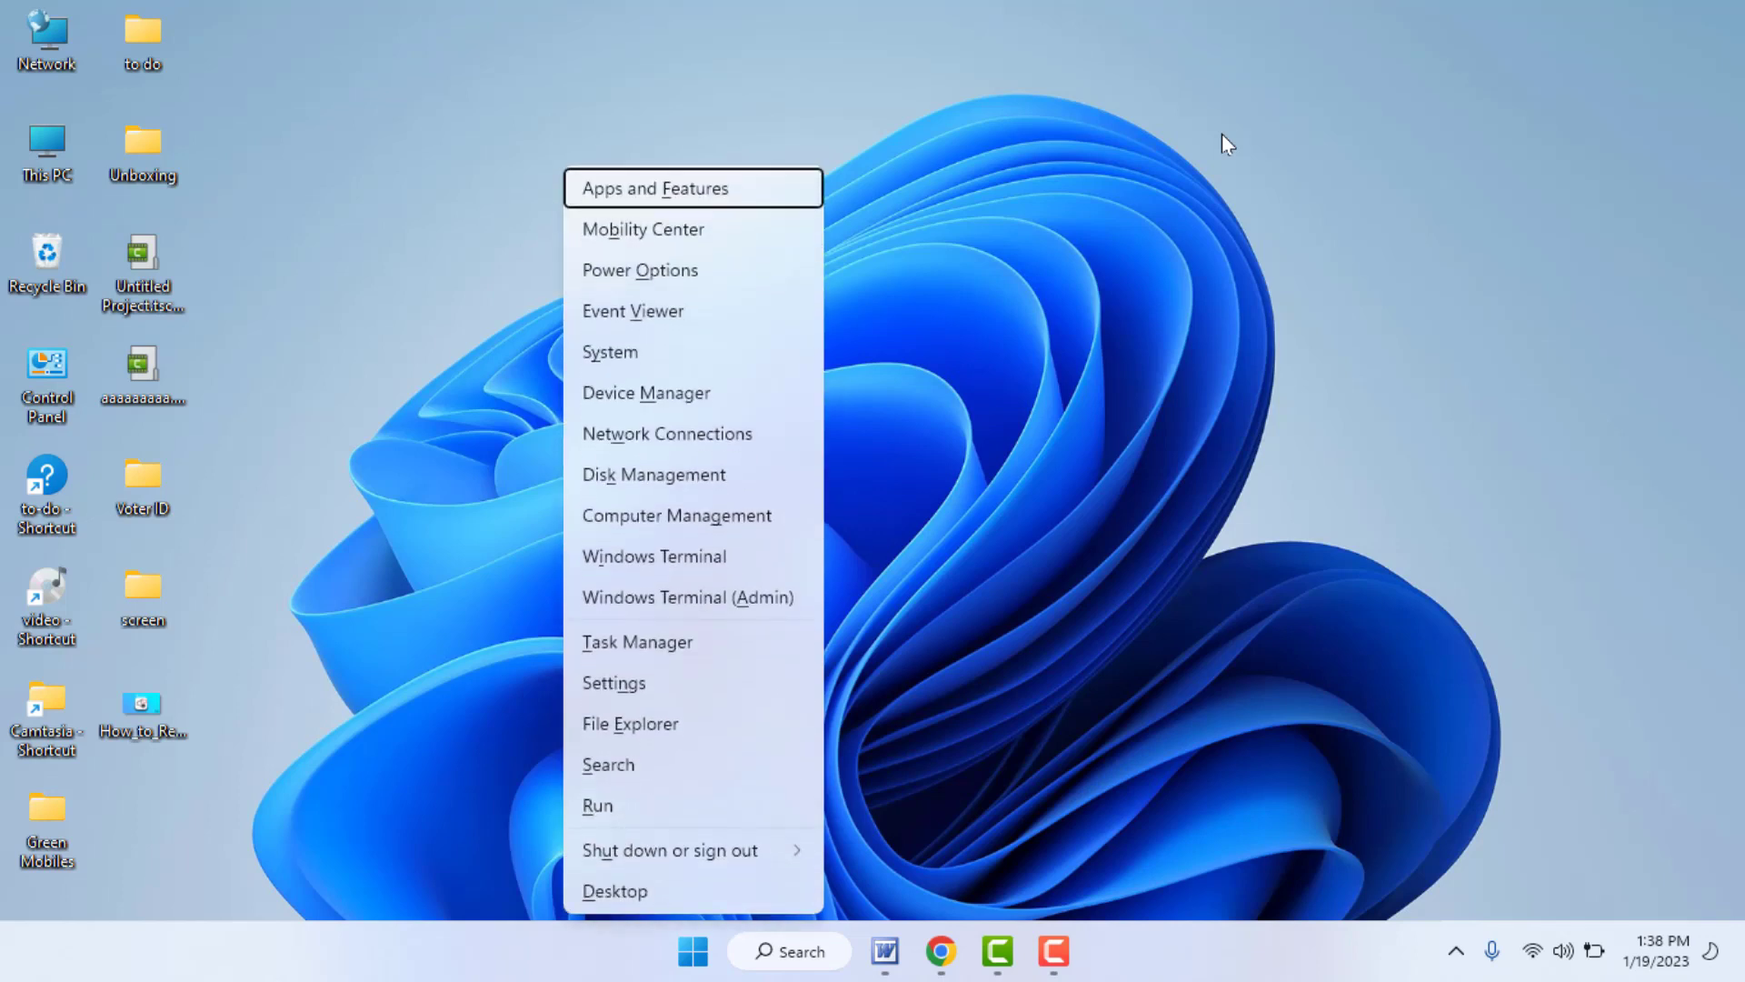
left_click(732, 382)
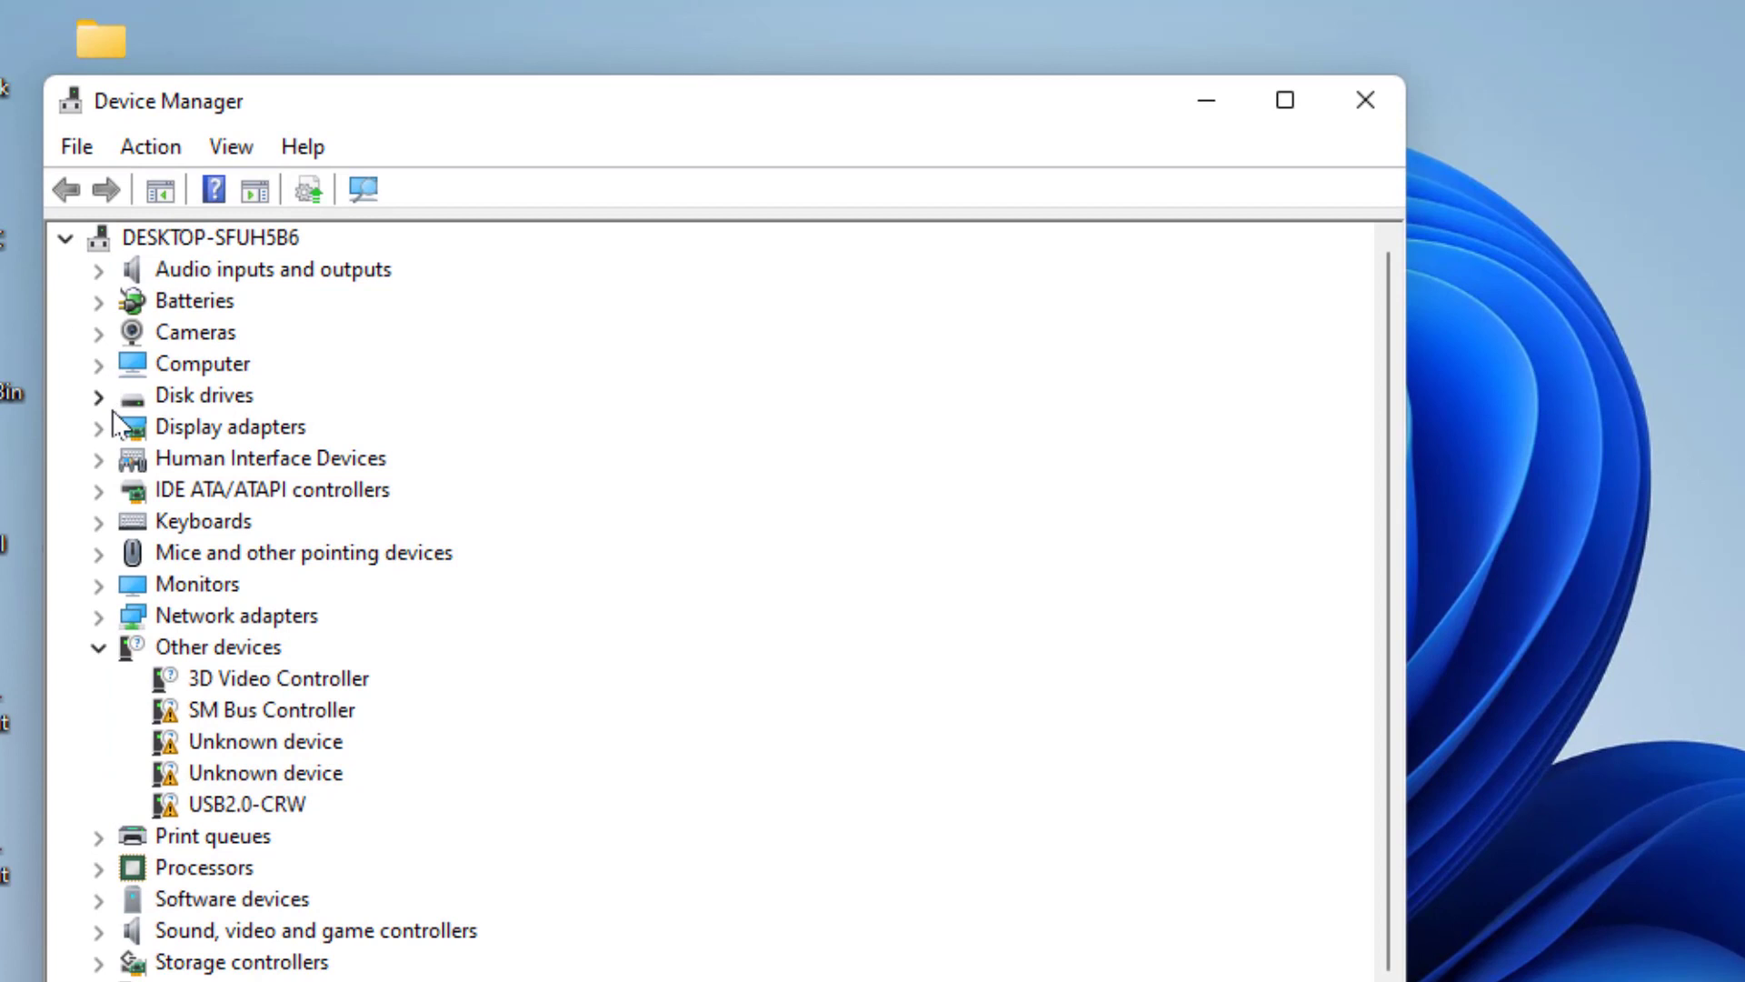
left_click(110, 423)
right_click(220, 460)
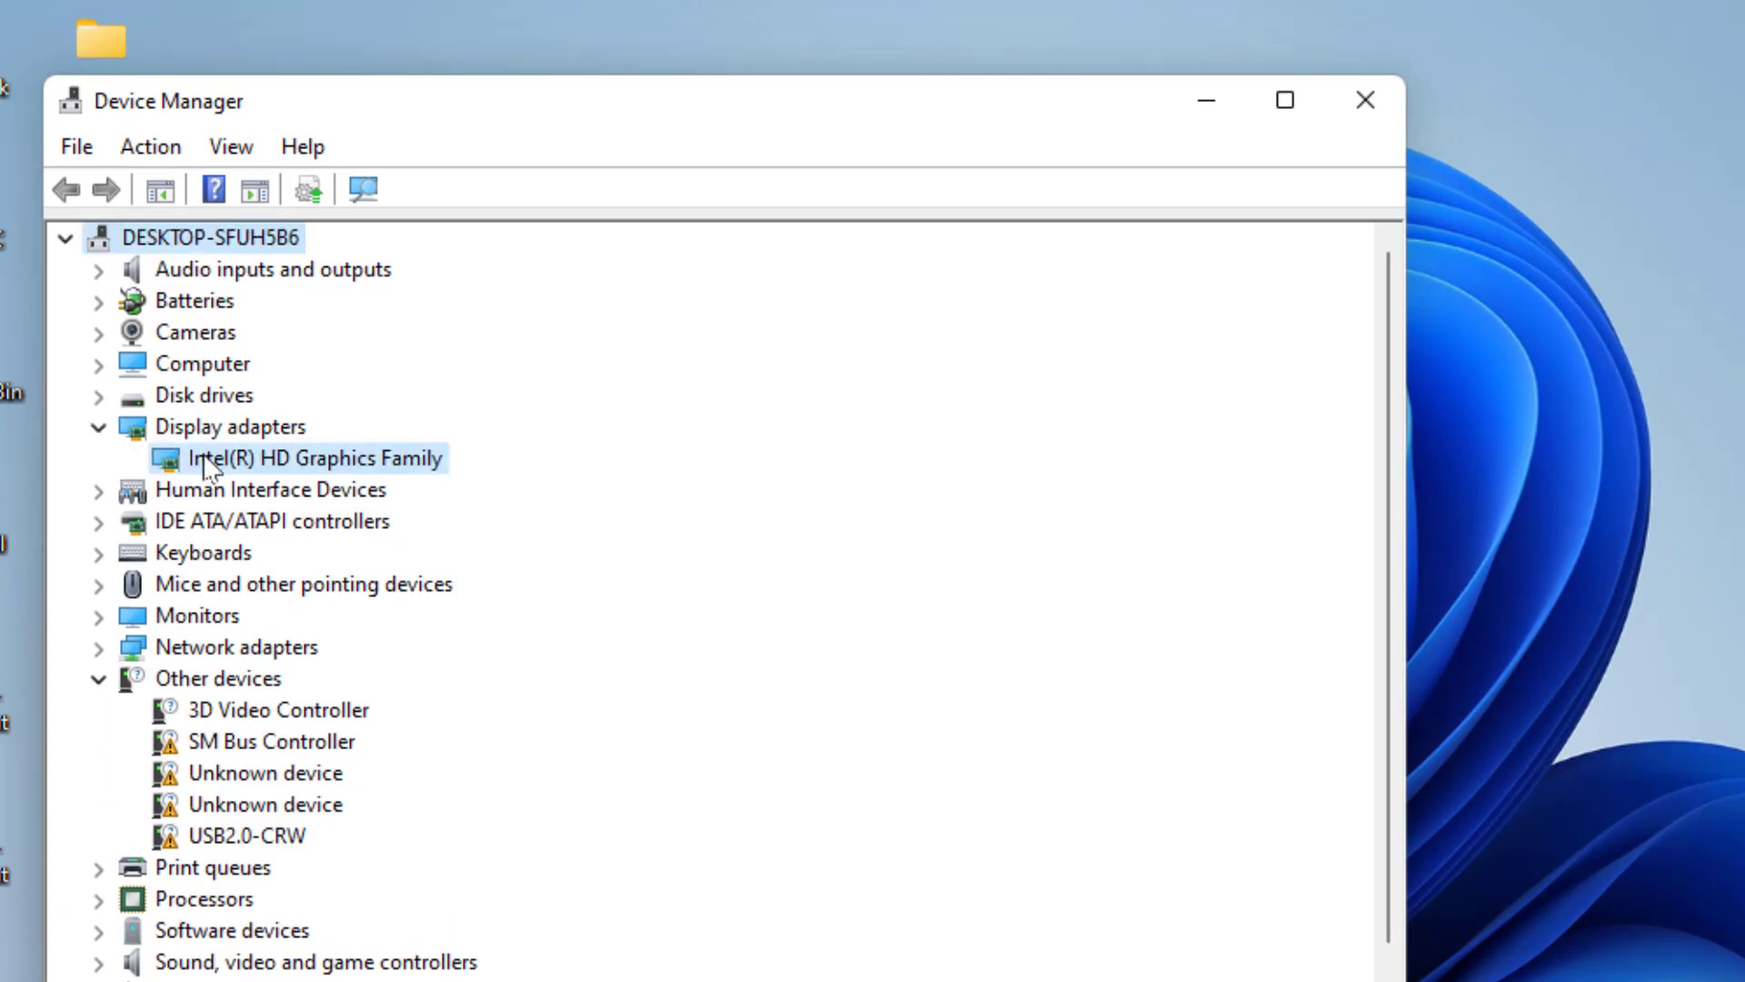
left_click(264, 479)
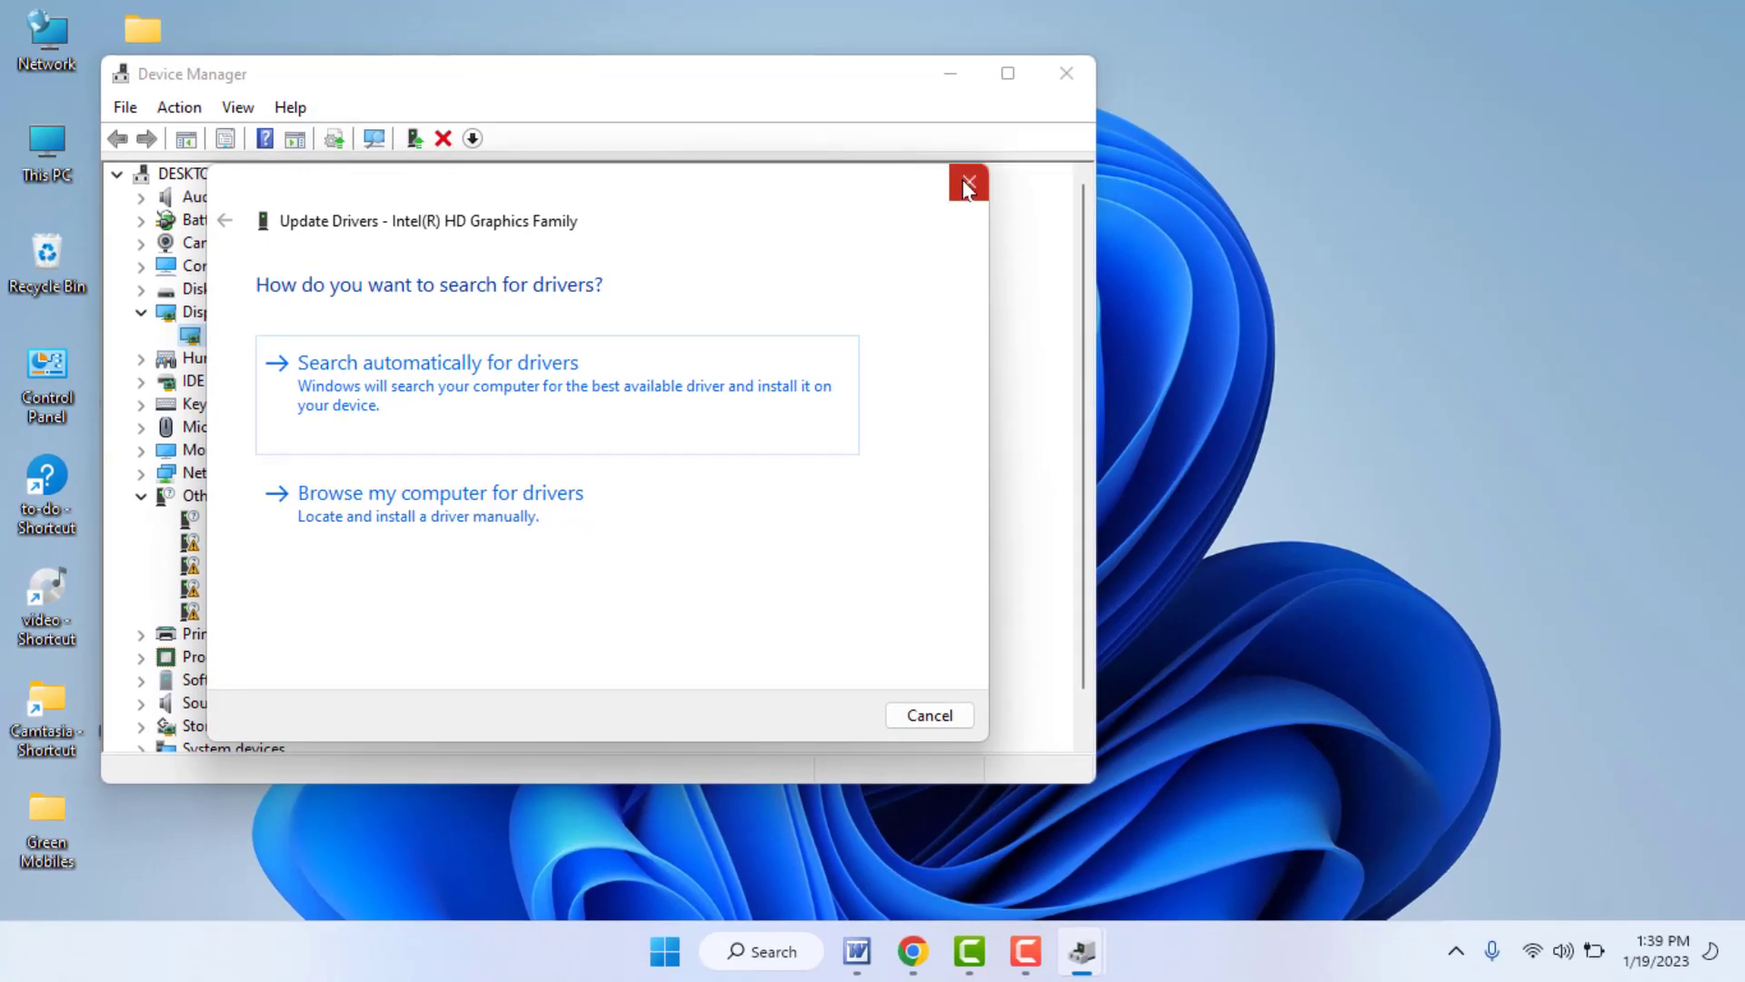
- Cancel the driver update, close Device Manager, and reopen Windows Settings
left_click(967, 187)
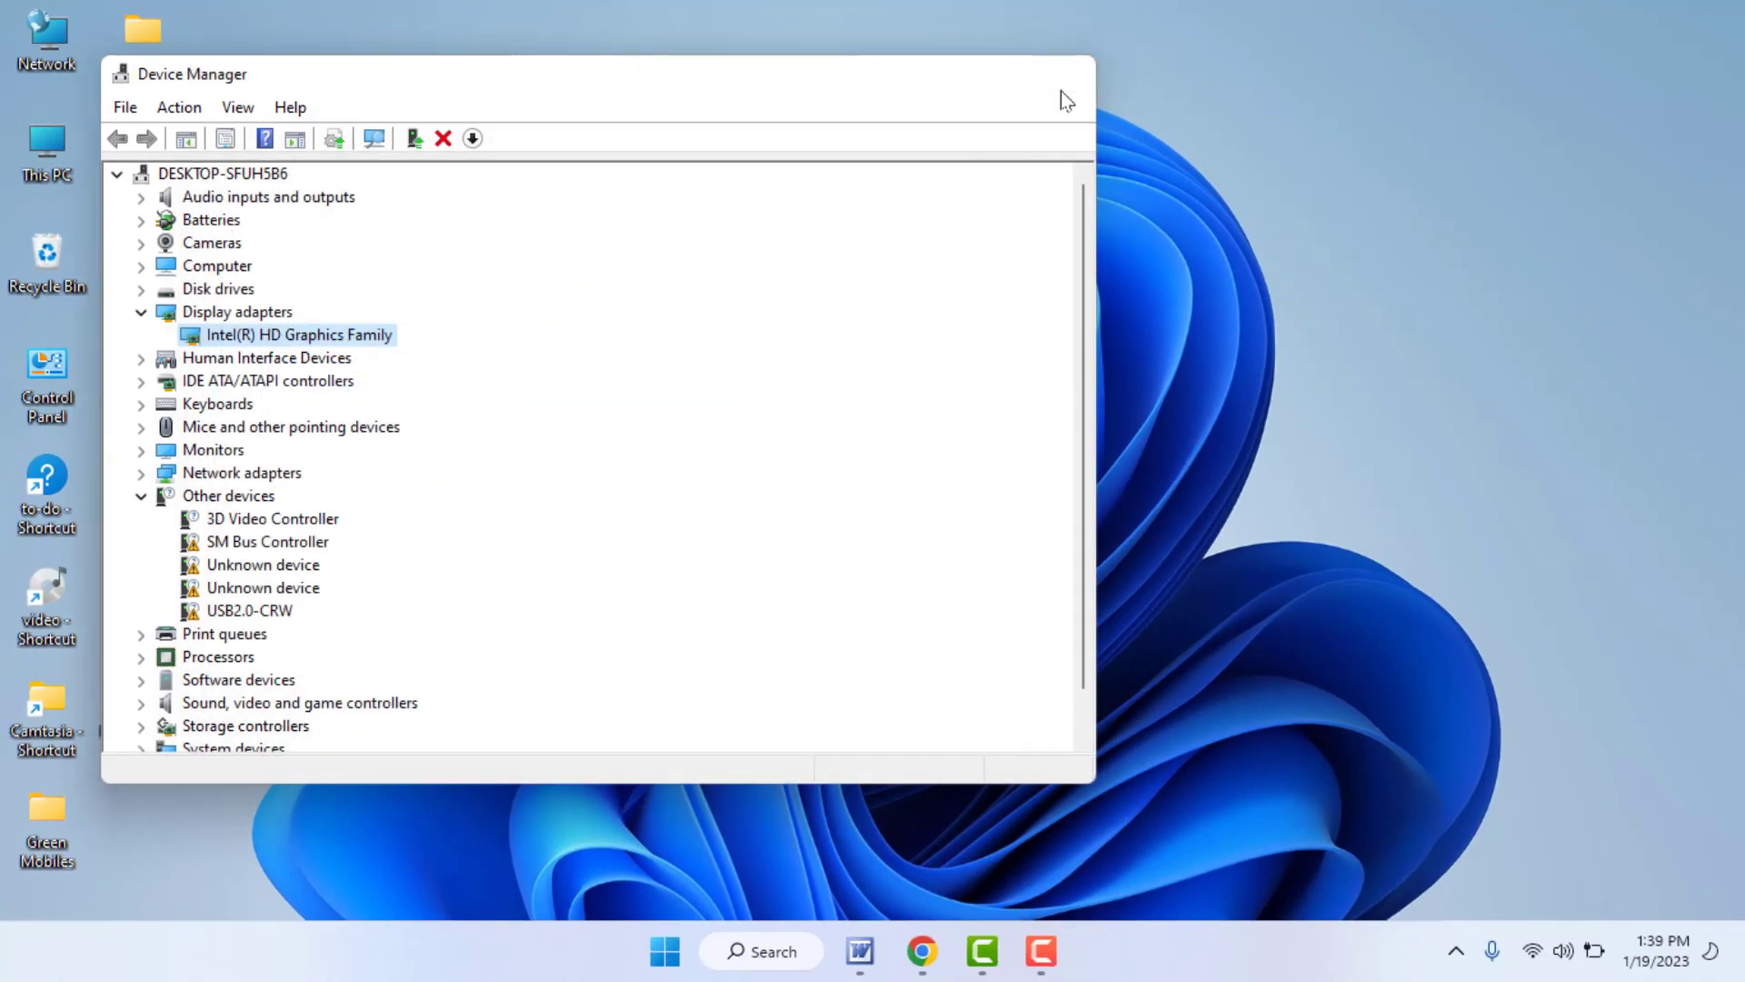
left_click(1060, 91)
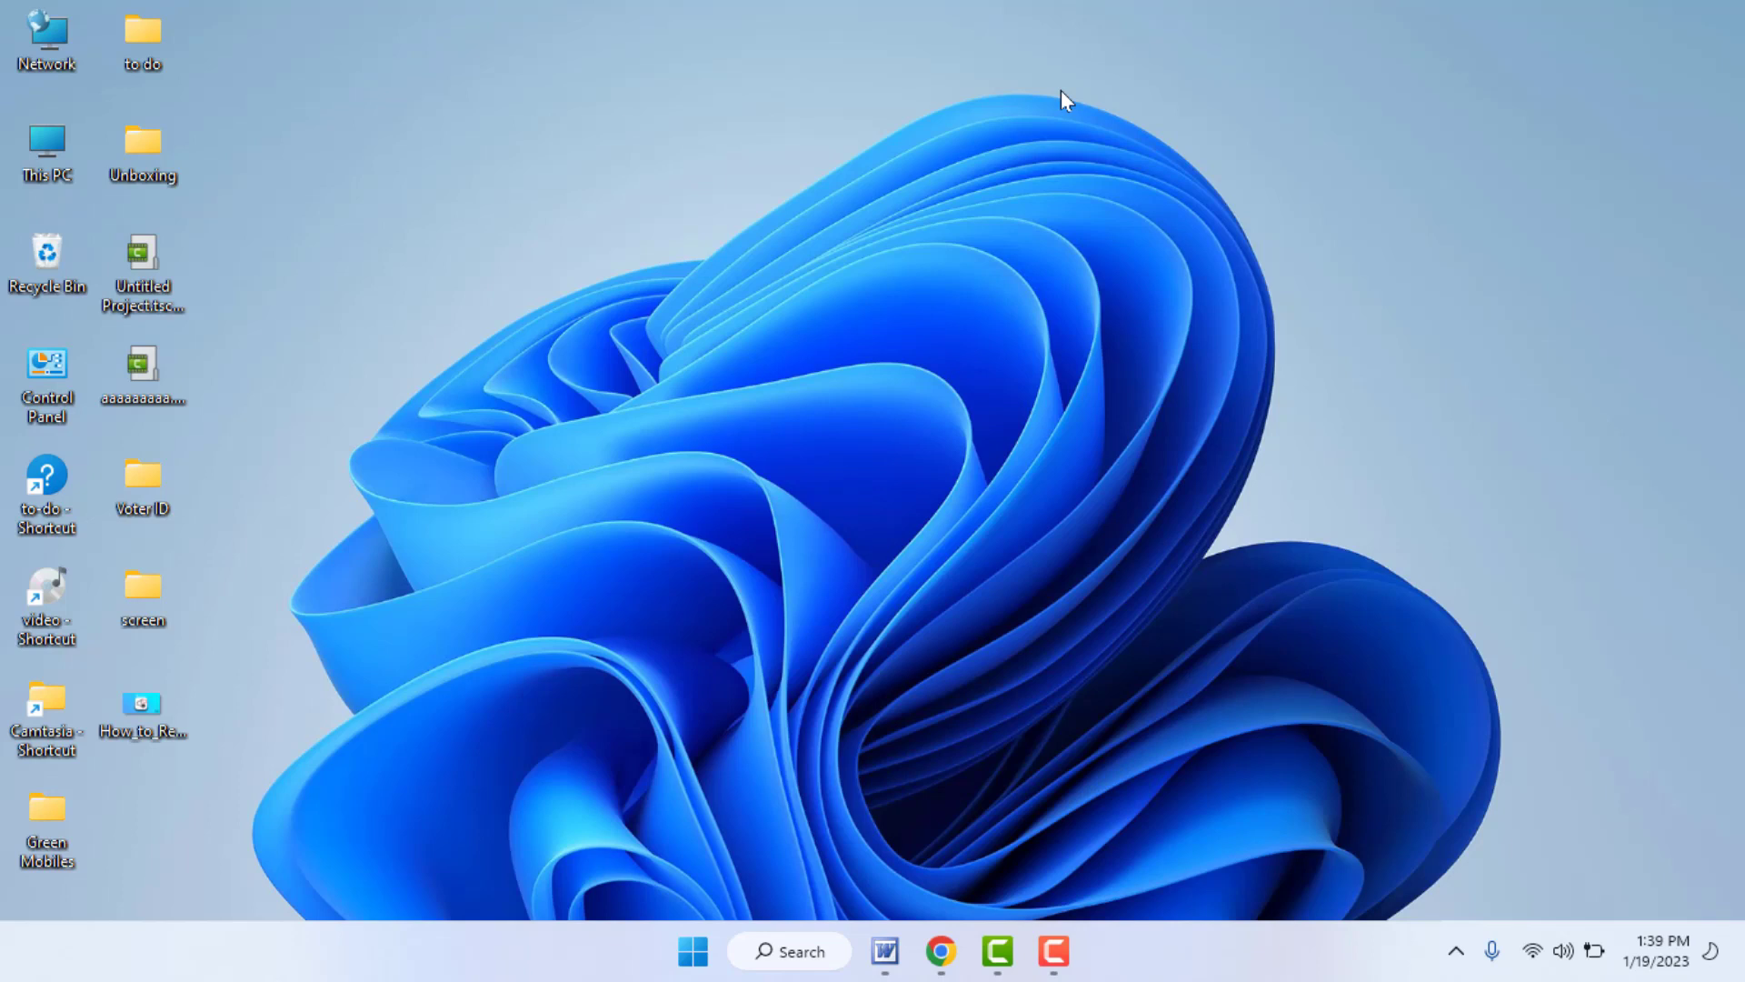
key("super+i")
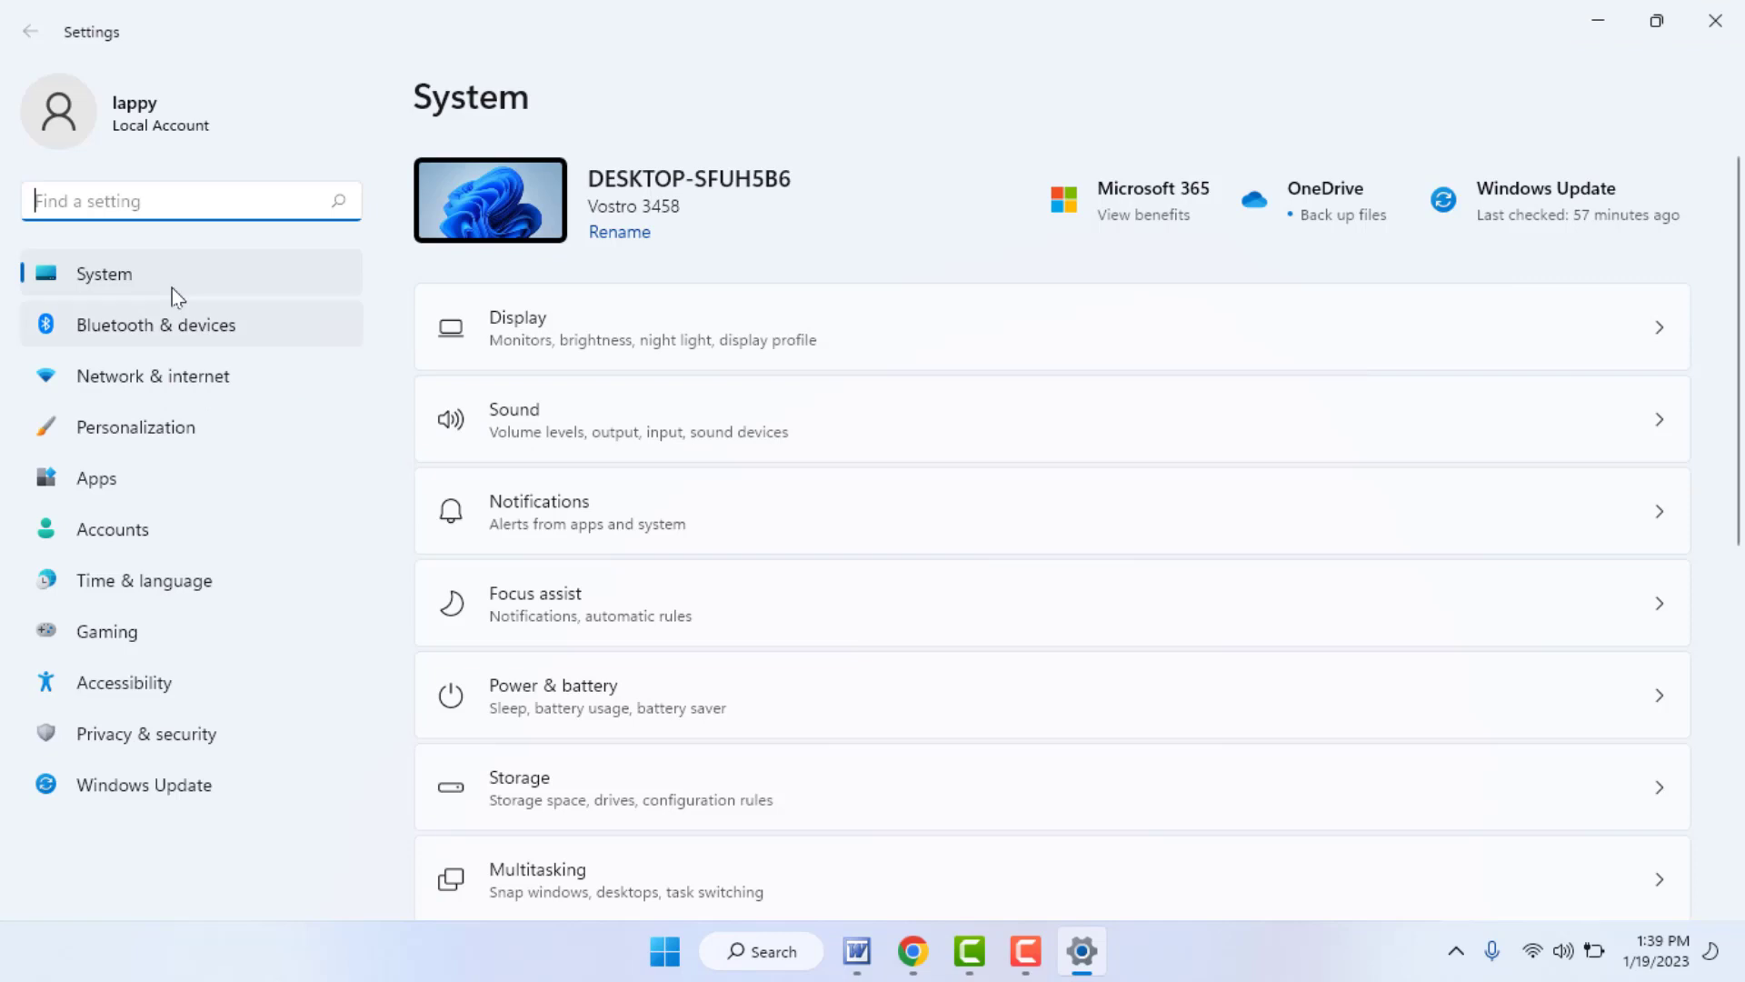
- Run the Power troubleshooter under Troubleshoot > Other troubleshooters to fix the brightness, then close Settings
scroll(952, 683, "down", 5)
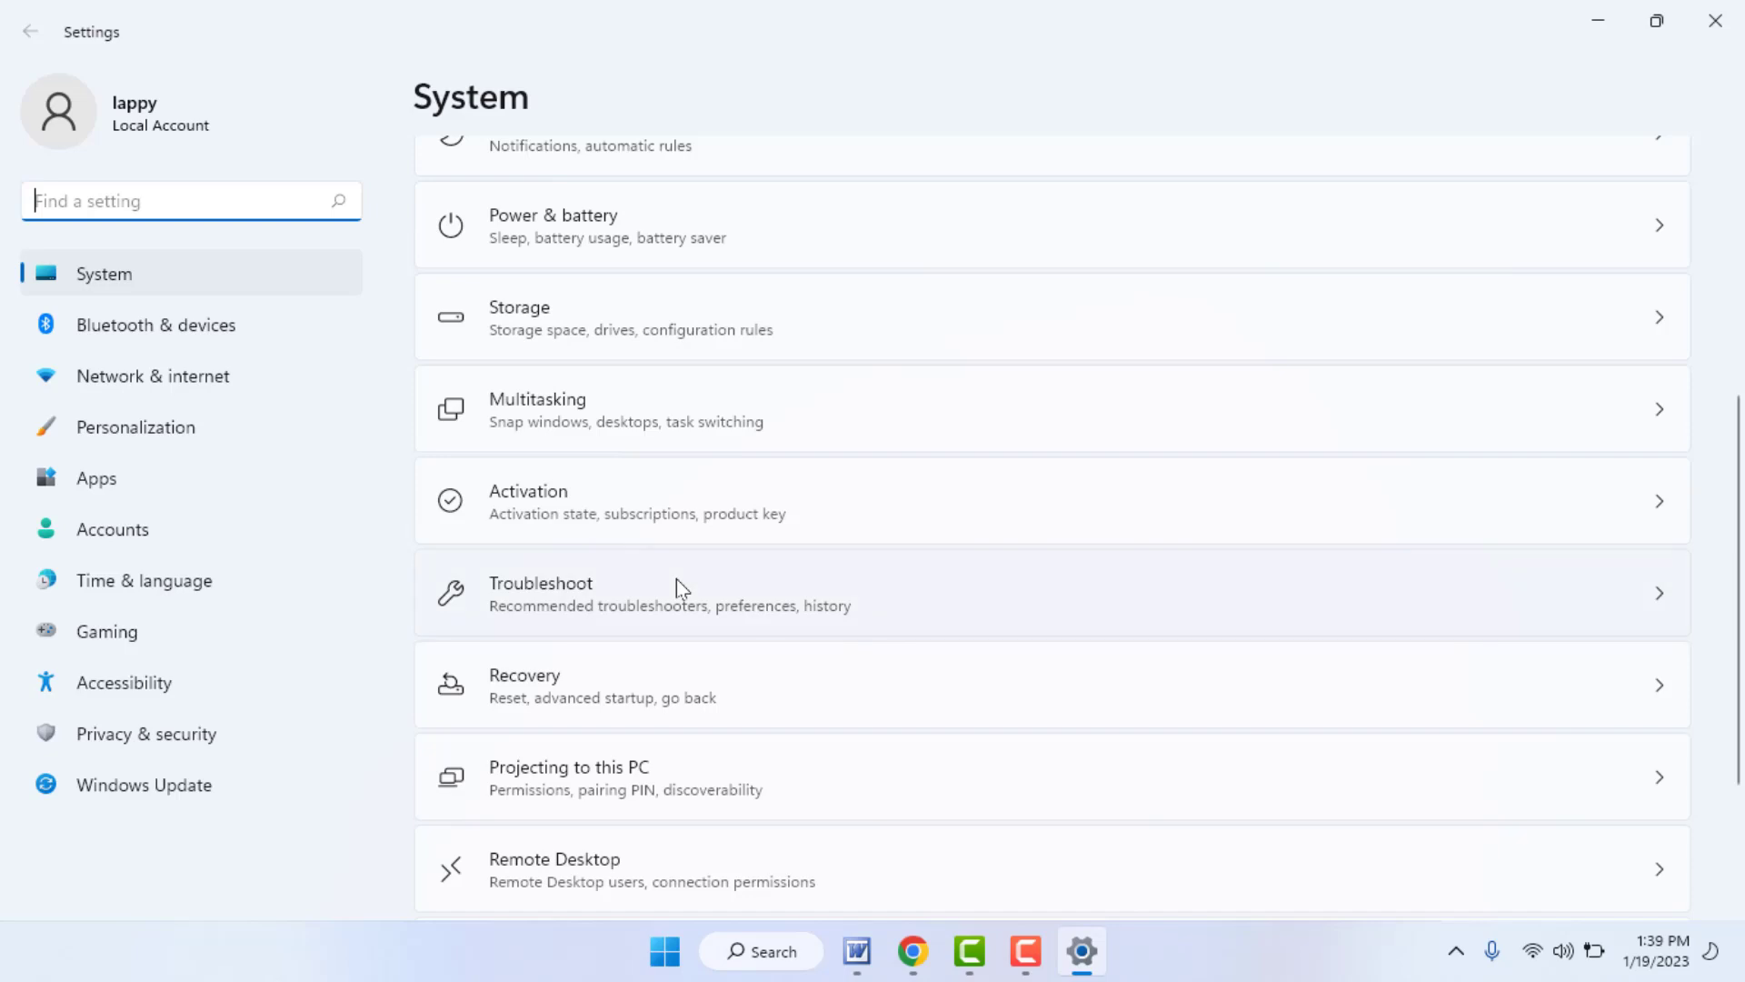
left_click(676, 582)
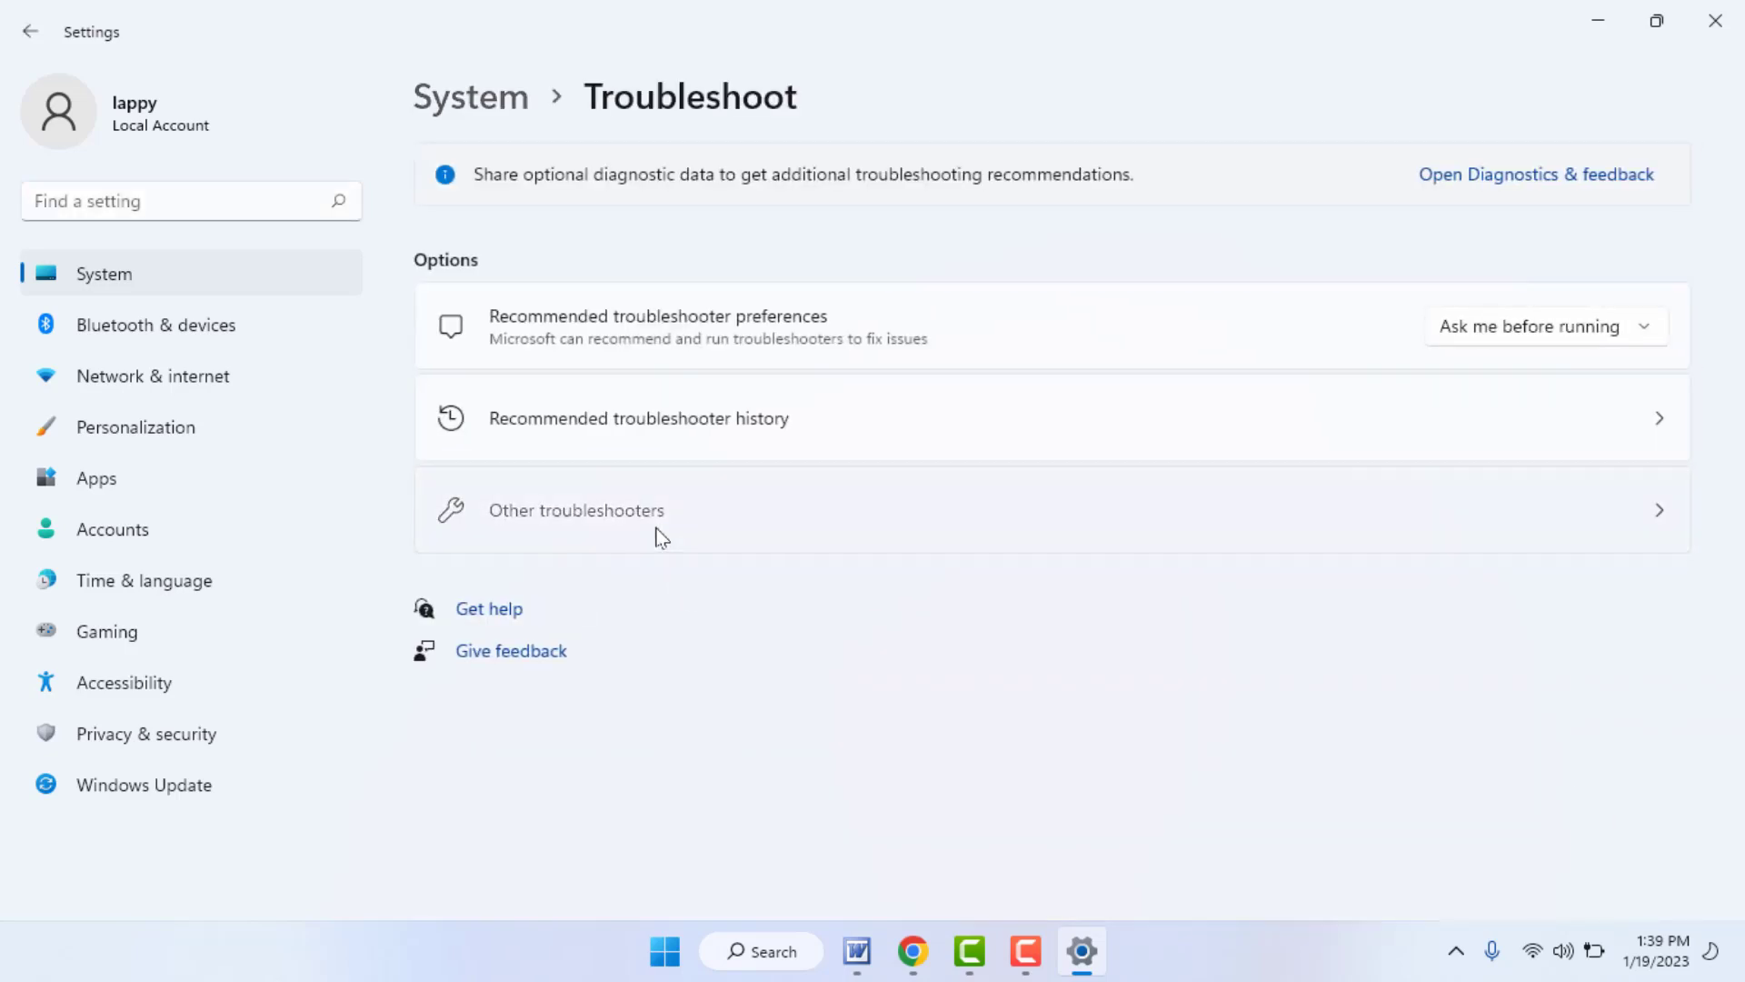
left_click(661, 537)
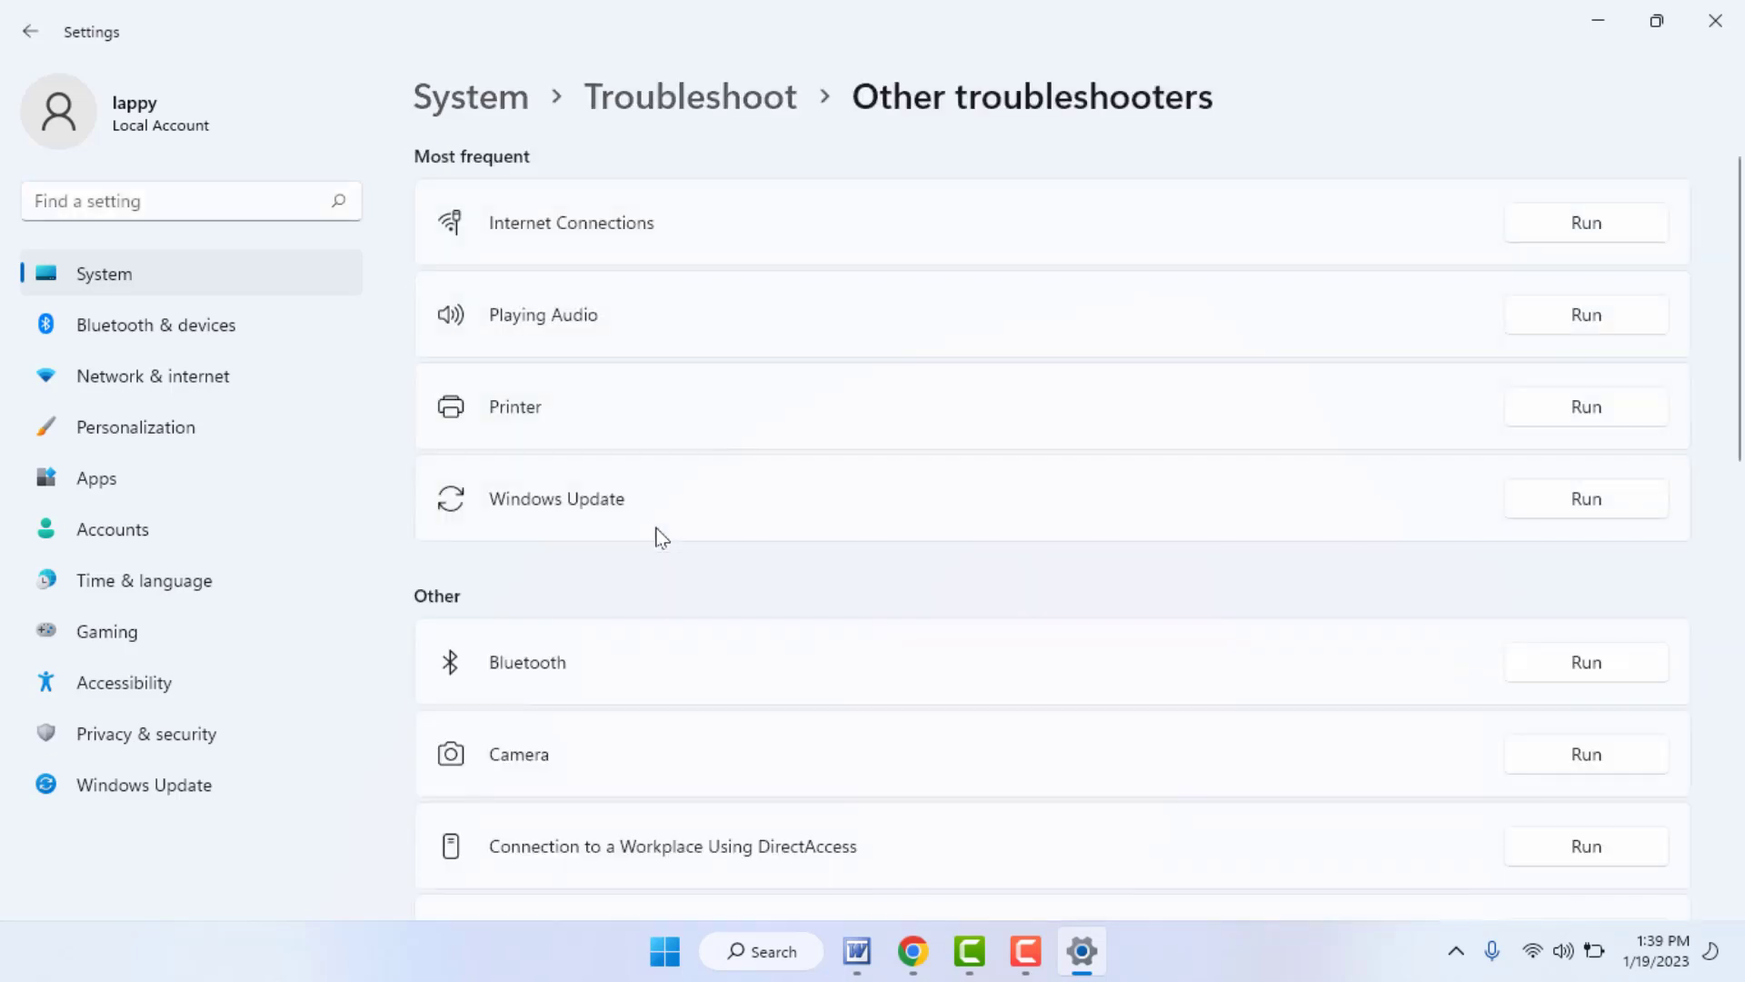
scroll(661, 538, "down", 5)
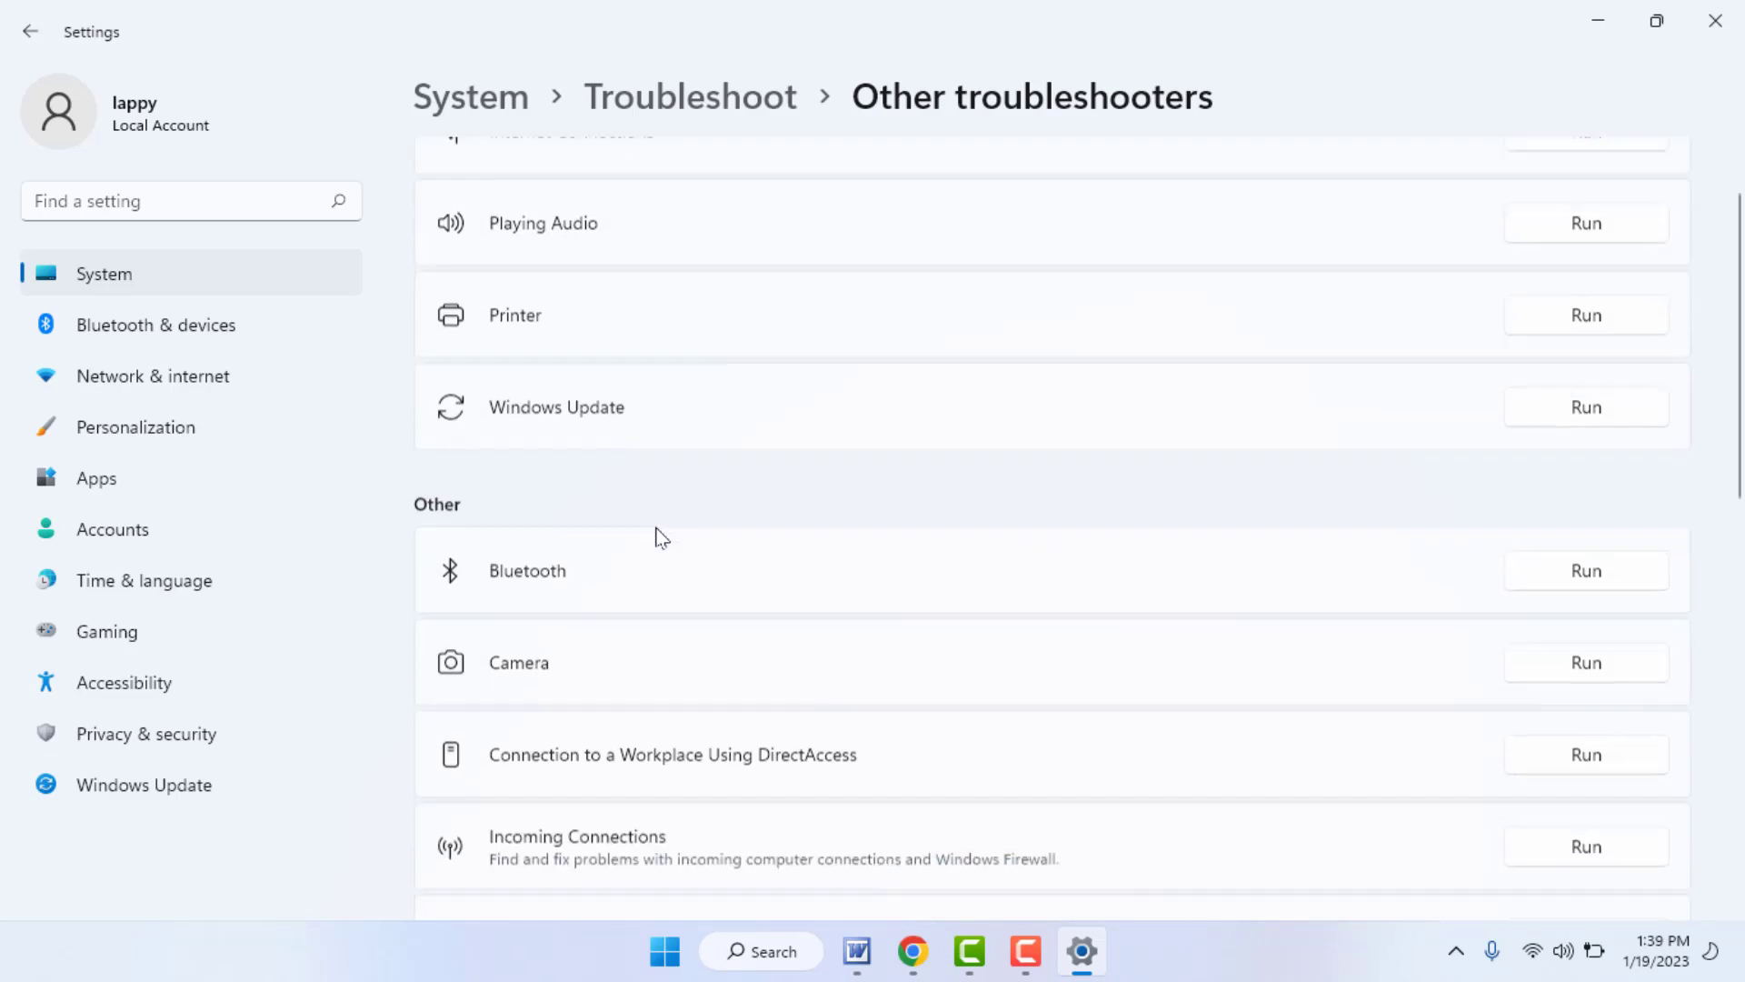
scroll(661, 537, "down", 1)
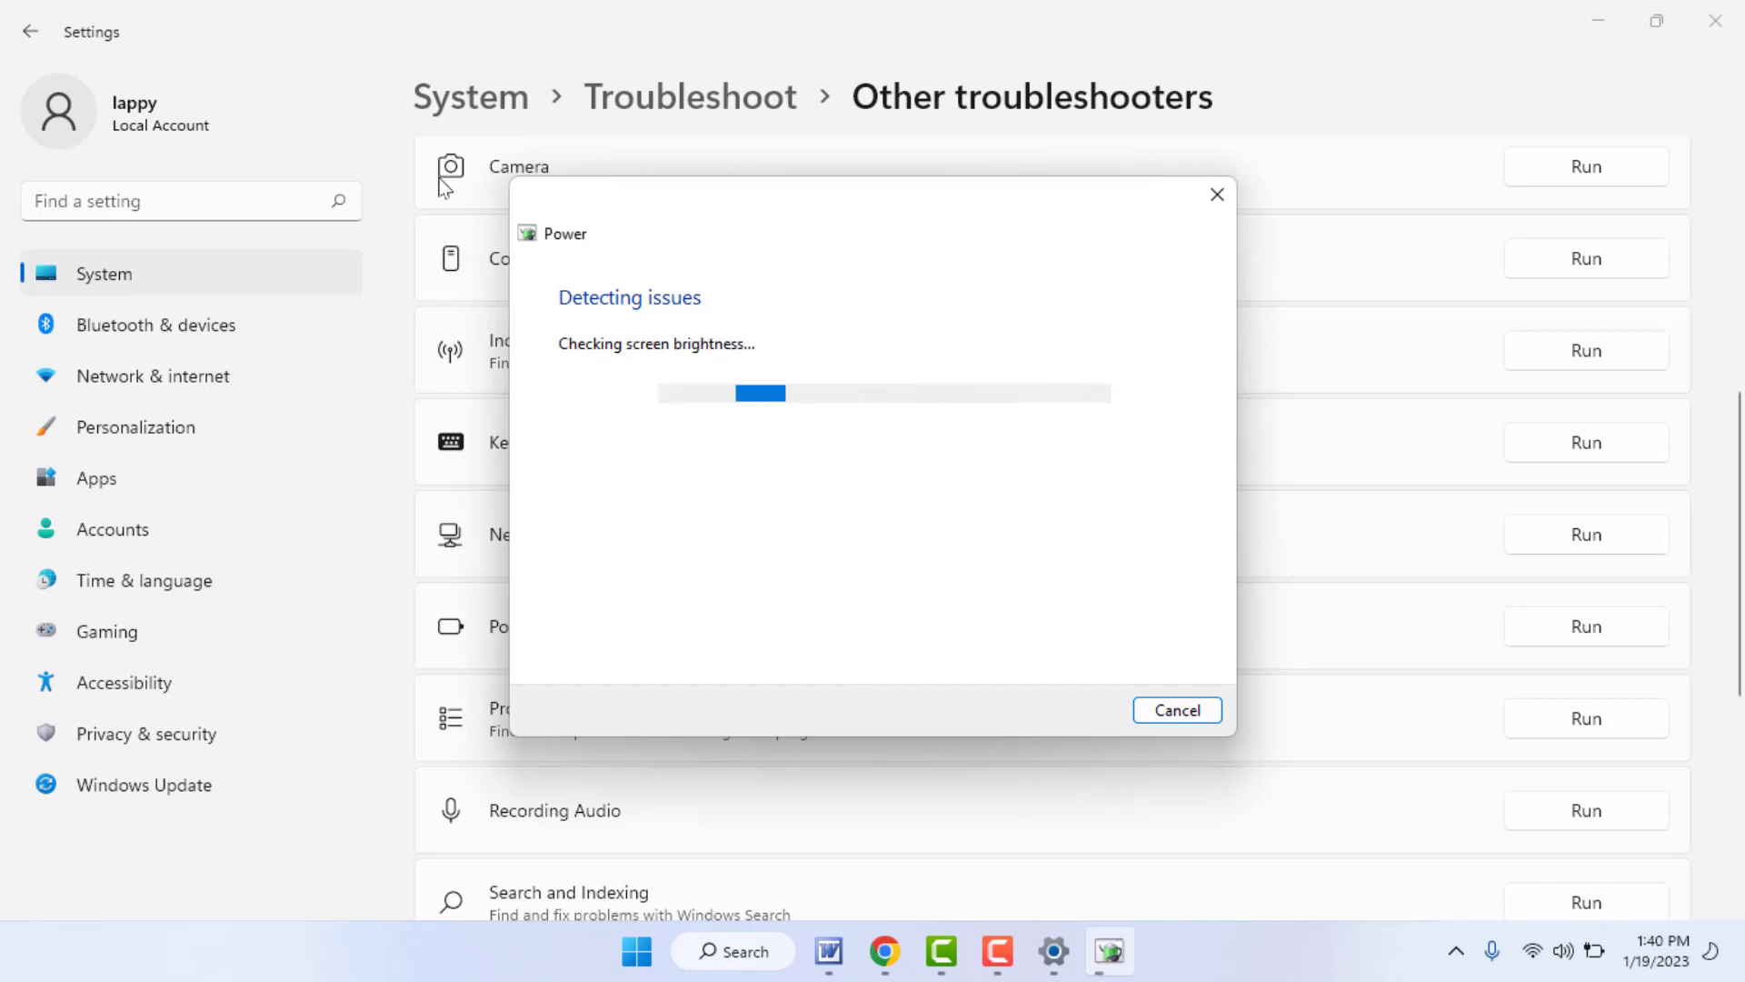
left_click(1216, 194)
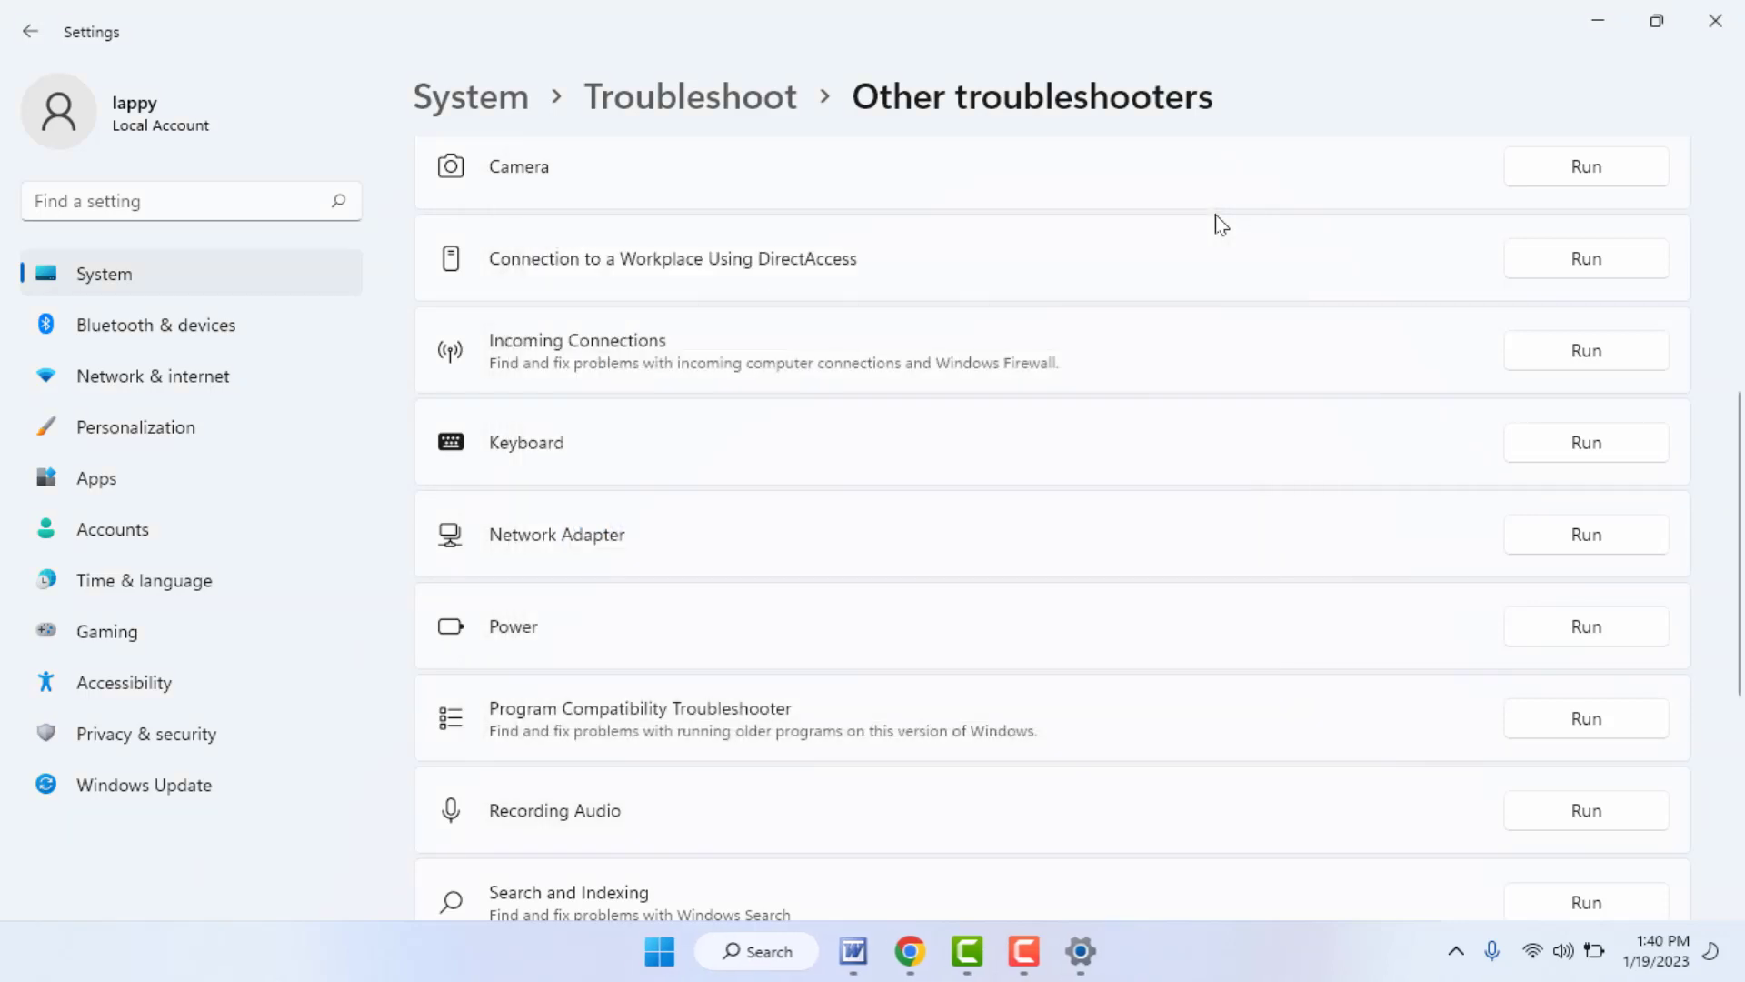
key("alt+F4")
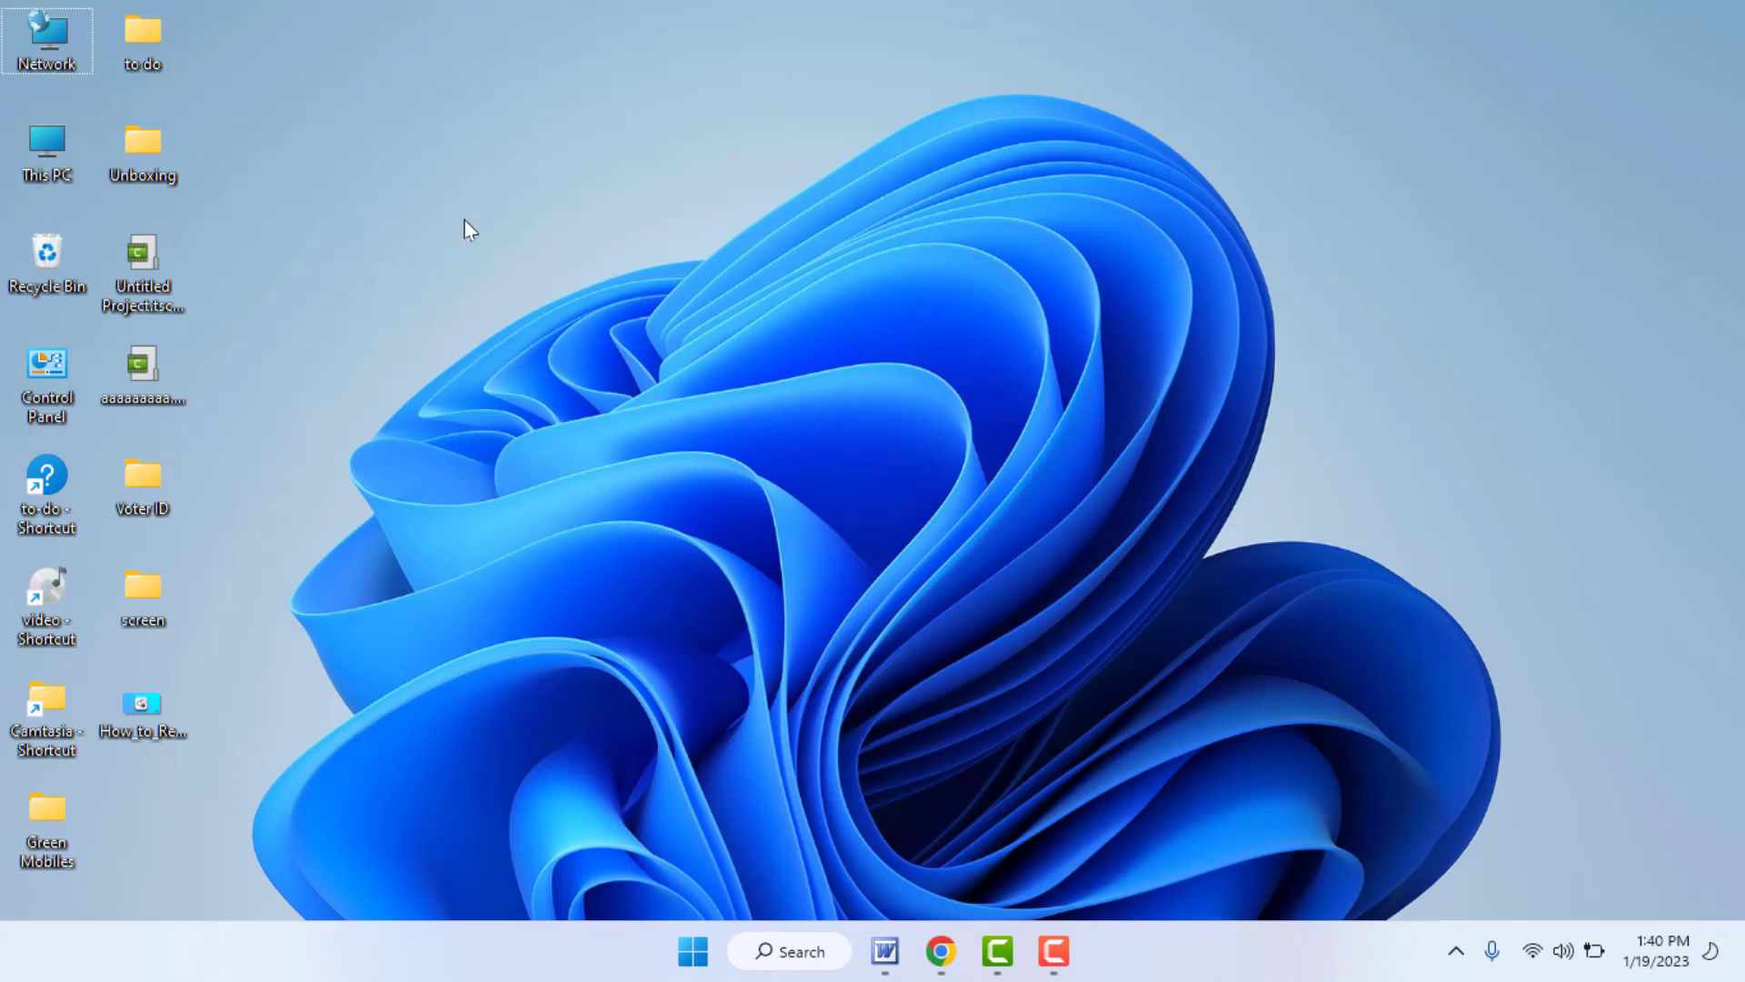
- Open Control Panel > Hardware and Sound > Power Options > Choose what closing the lid does
left_click(74, 377)
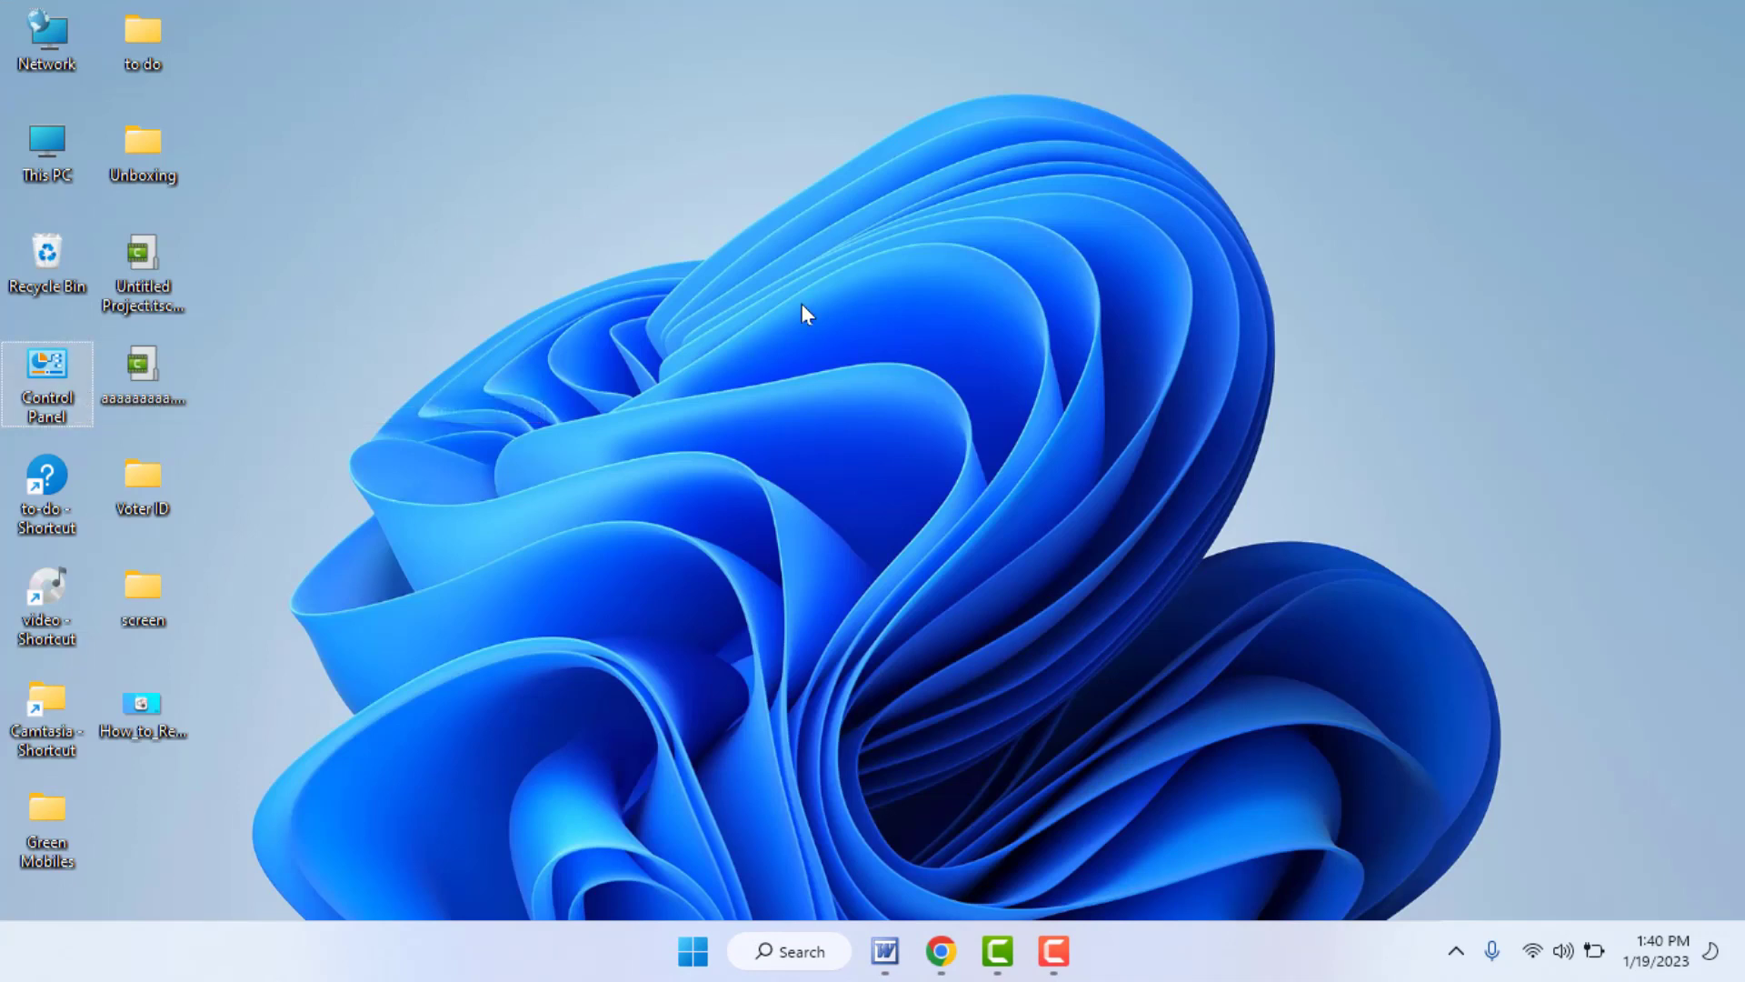
key("Return")
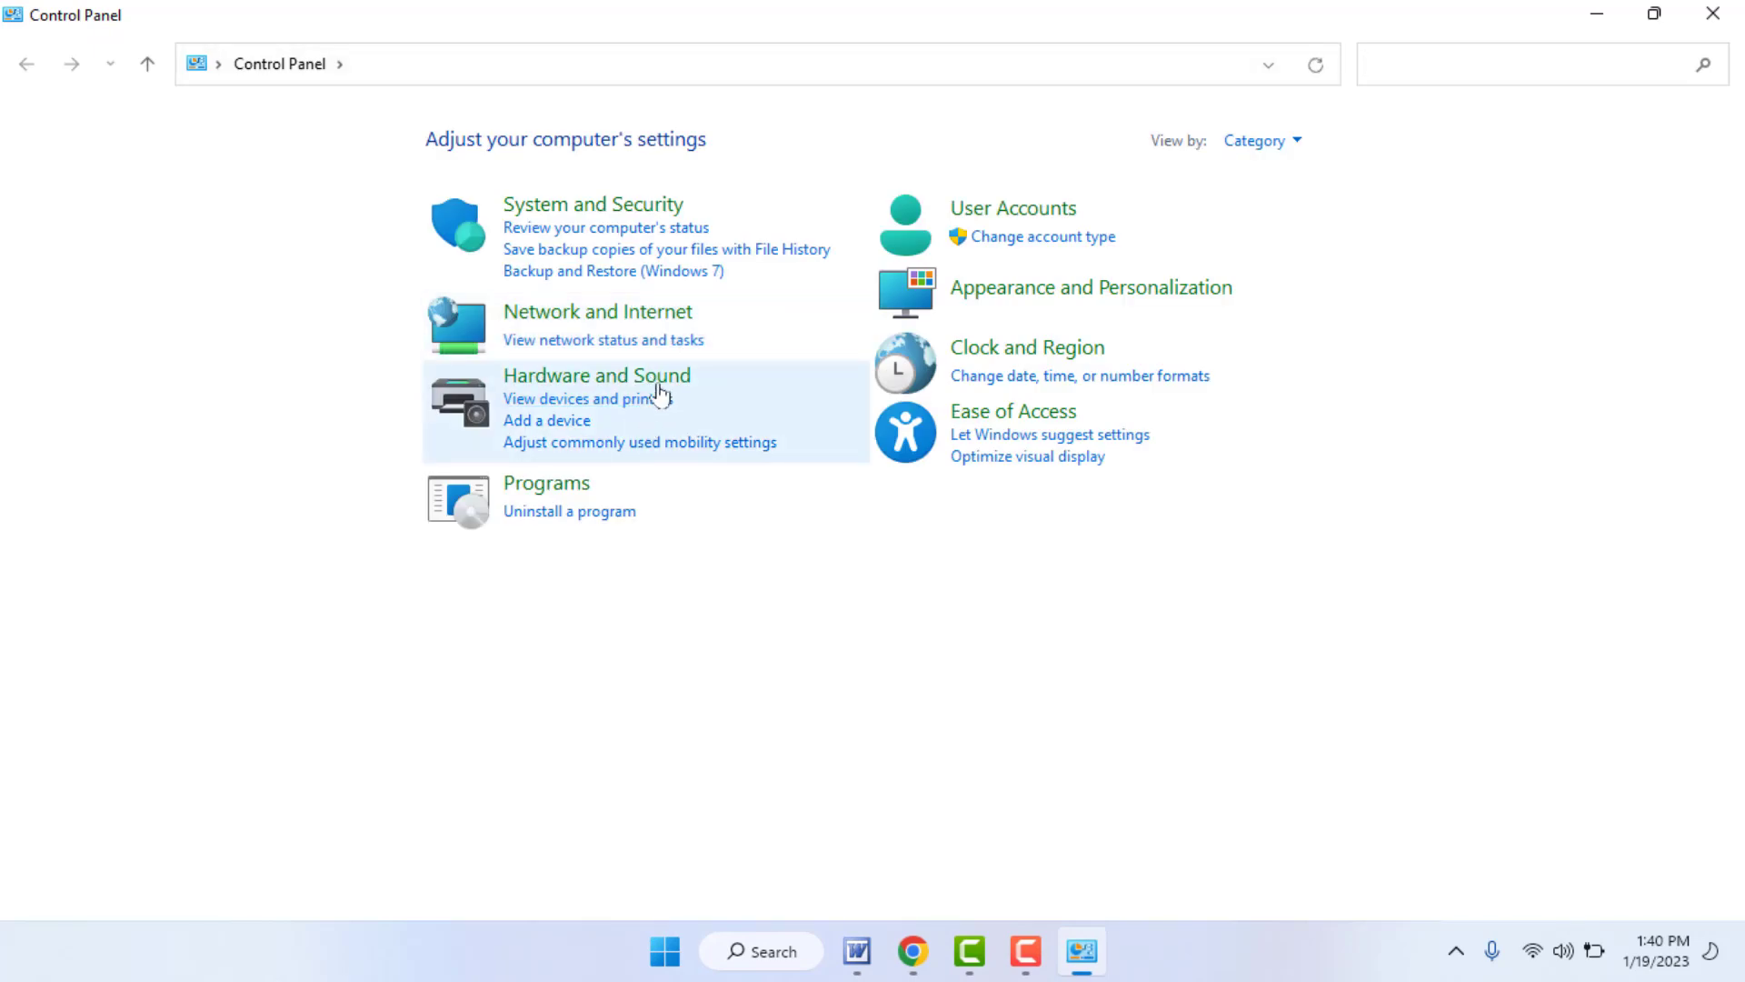
left_click(662, 380)
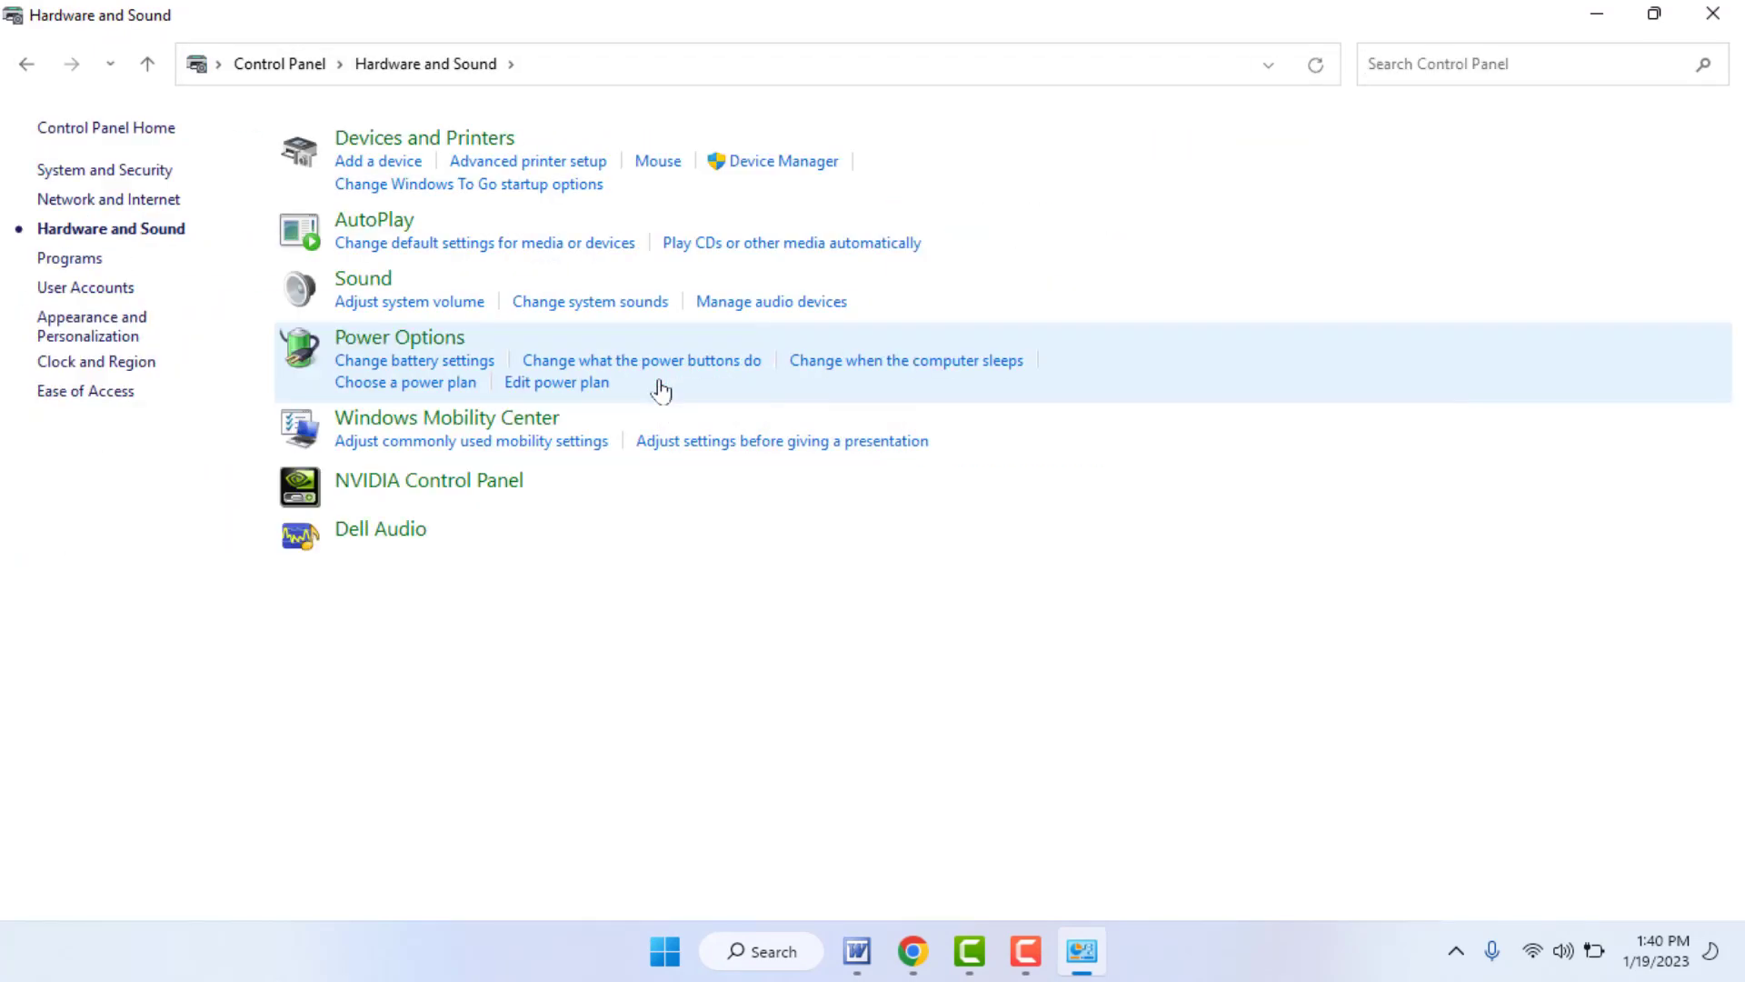
left_click(459, 421)
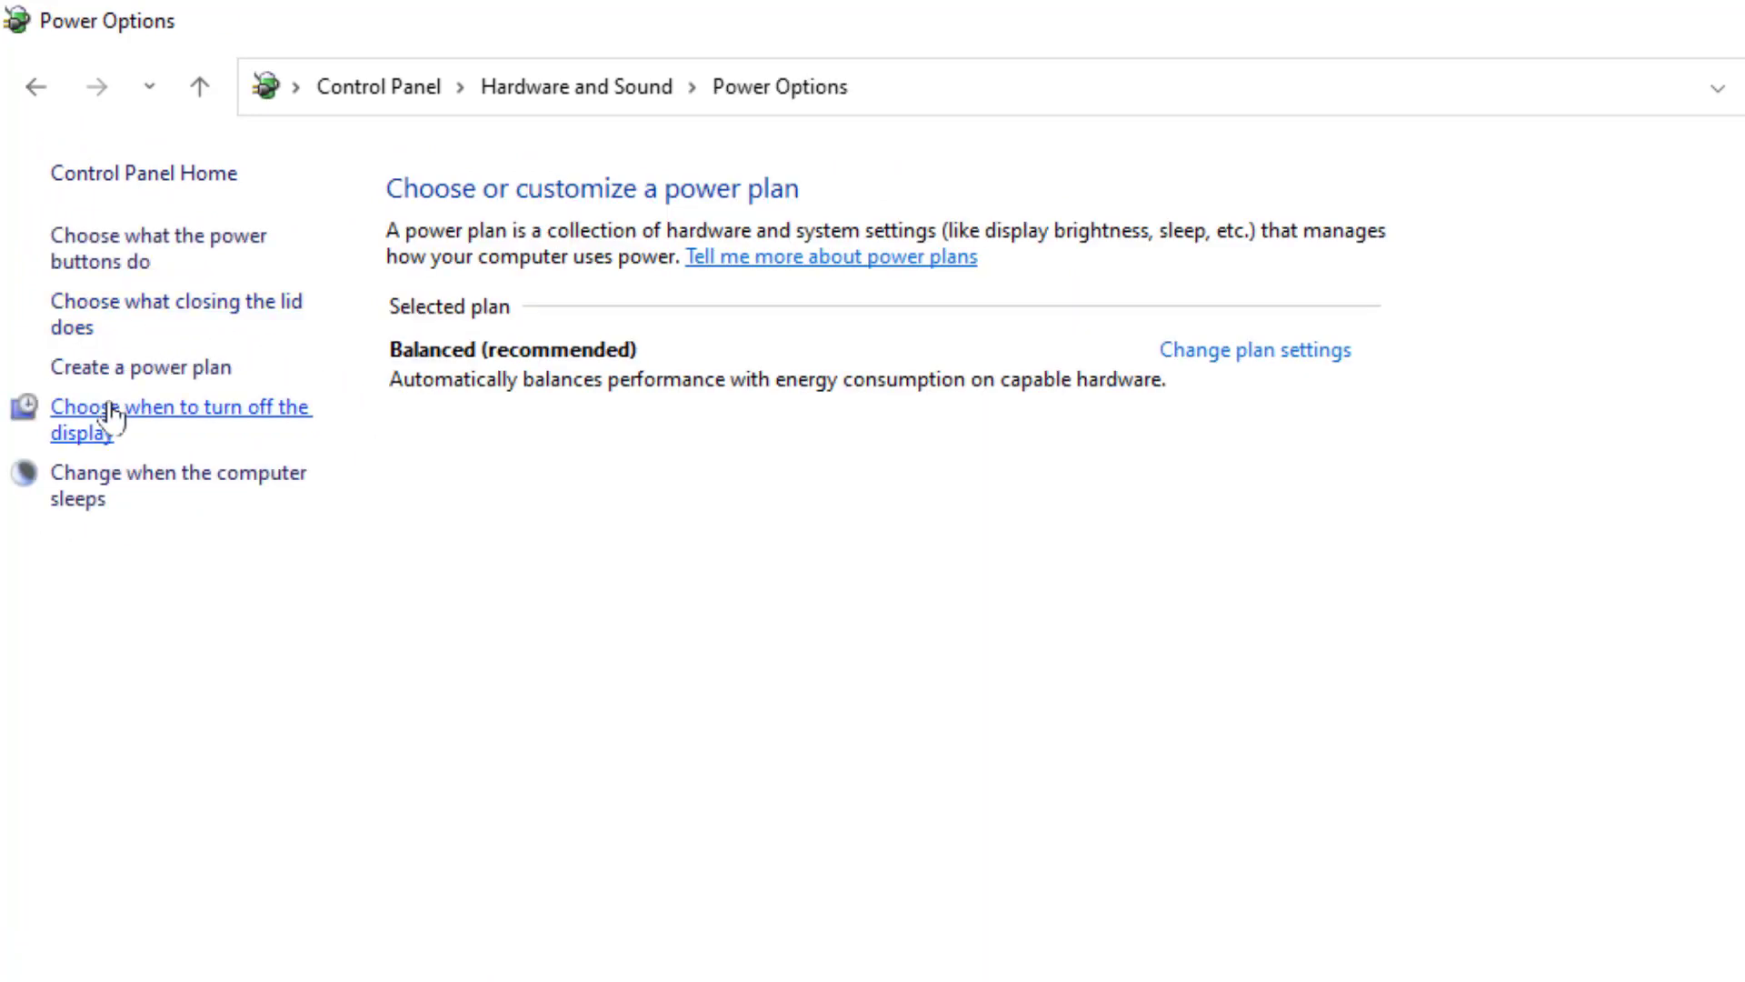
left_click(146, 318)
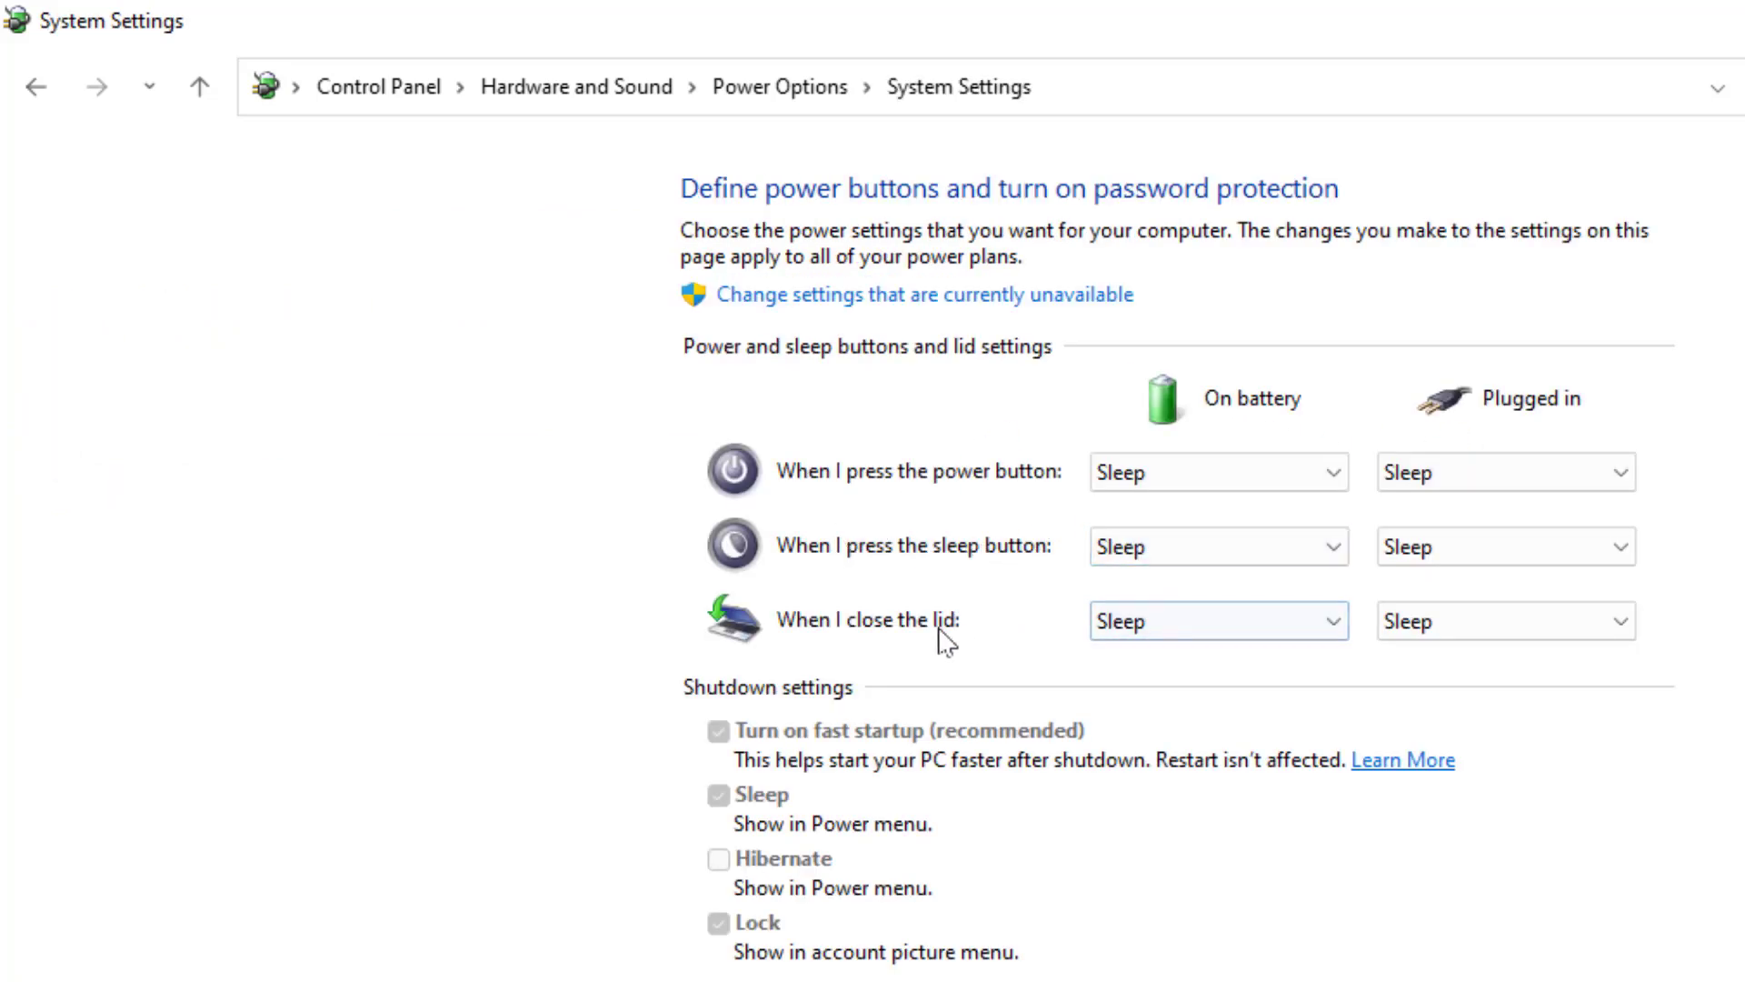
- Keep the on-battery lid and sleep-button actions at Sleep, then close the window
left_click(1130, 627)
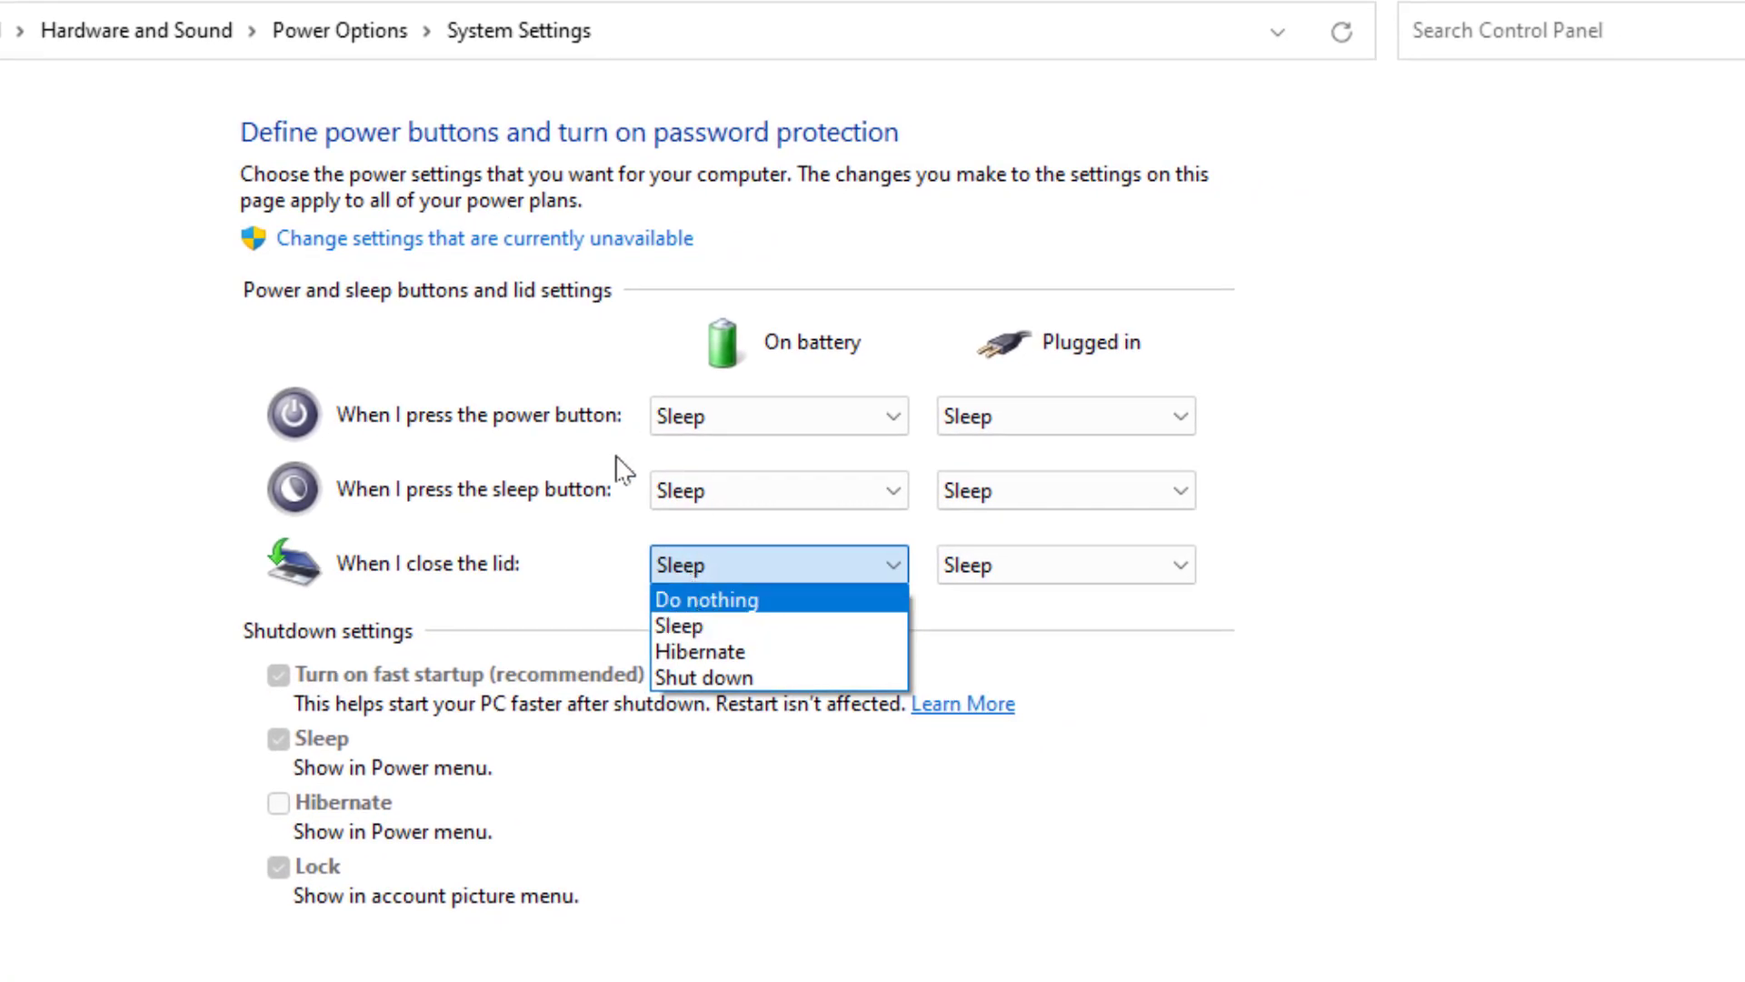
left_click(784, 503)
left_click(786, 505)
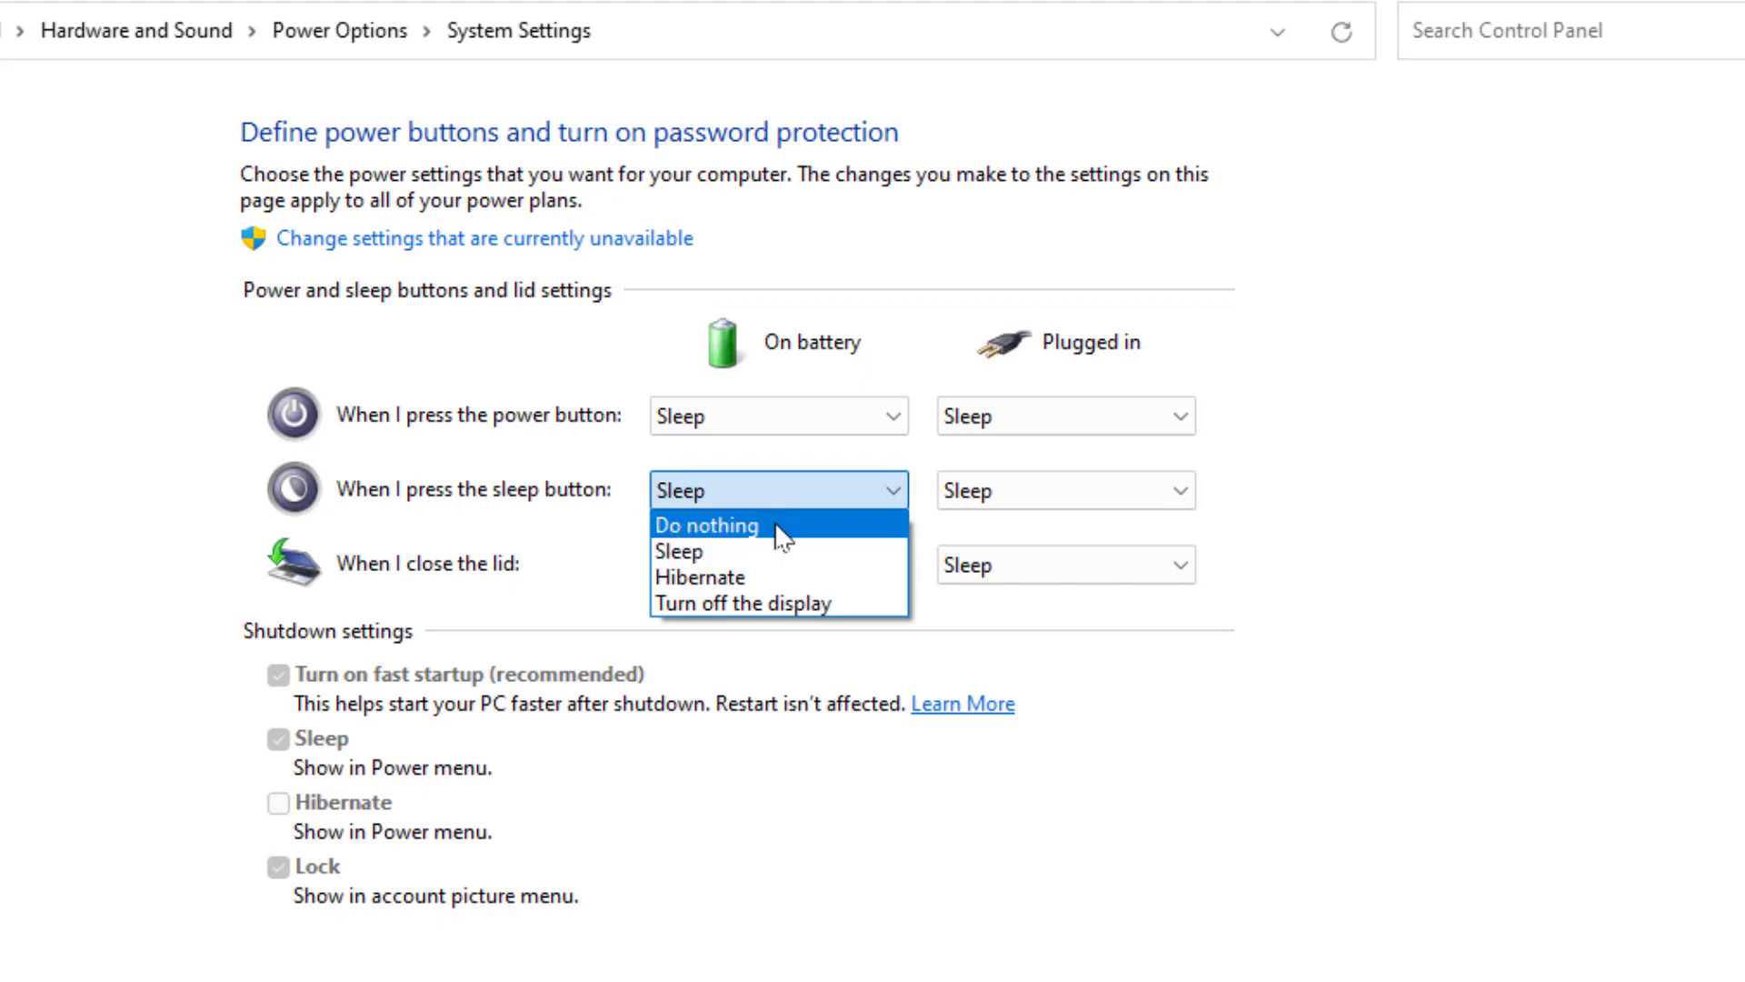
left_click(709, 798)
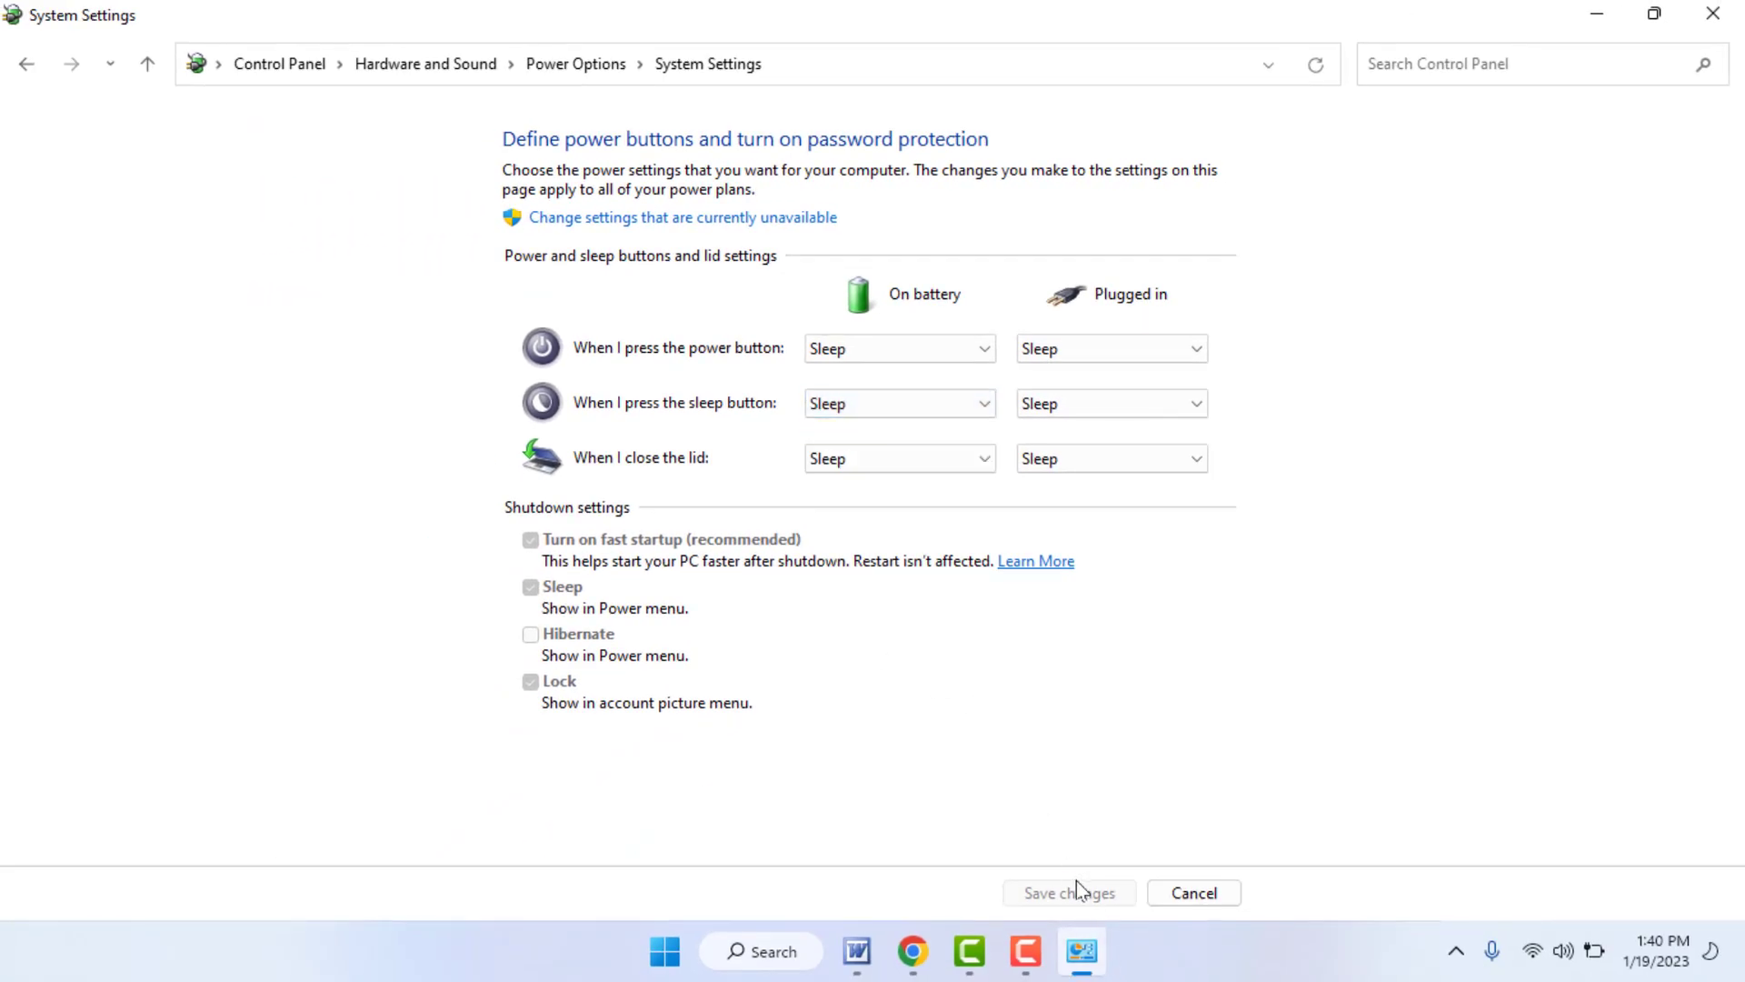
left_click(1713, 13)
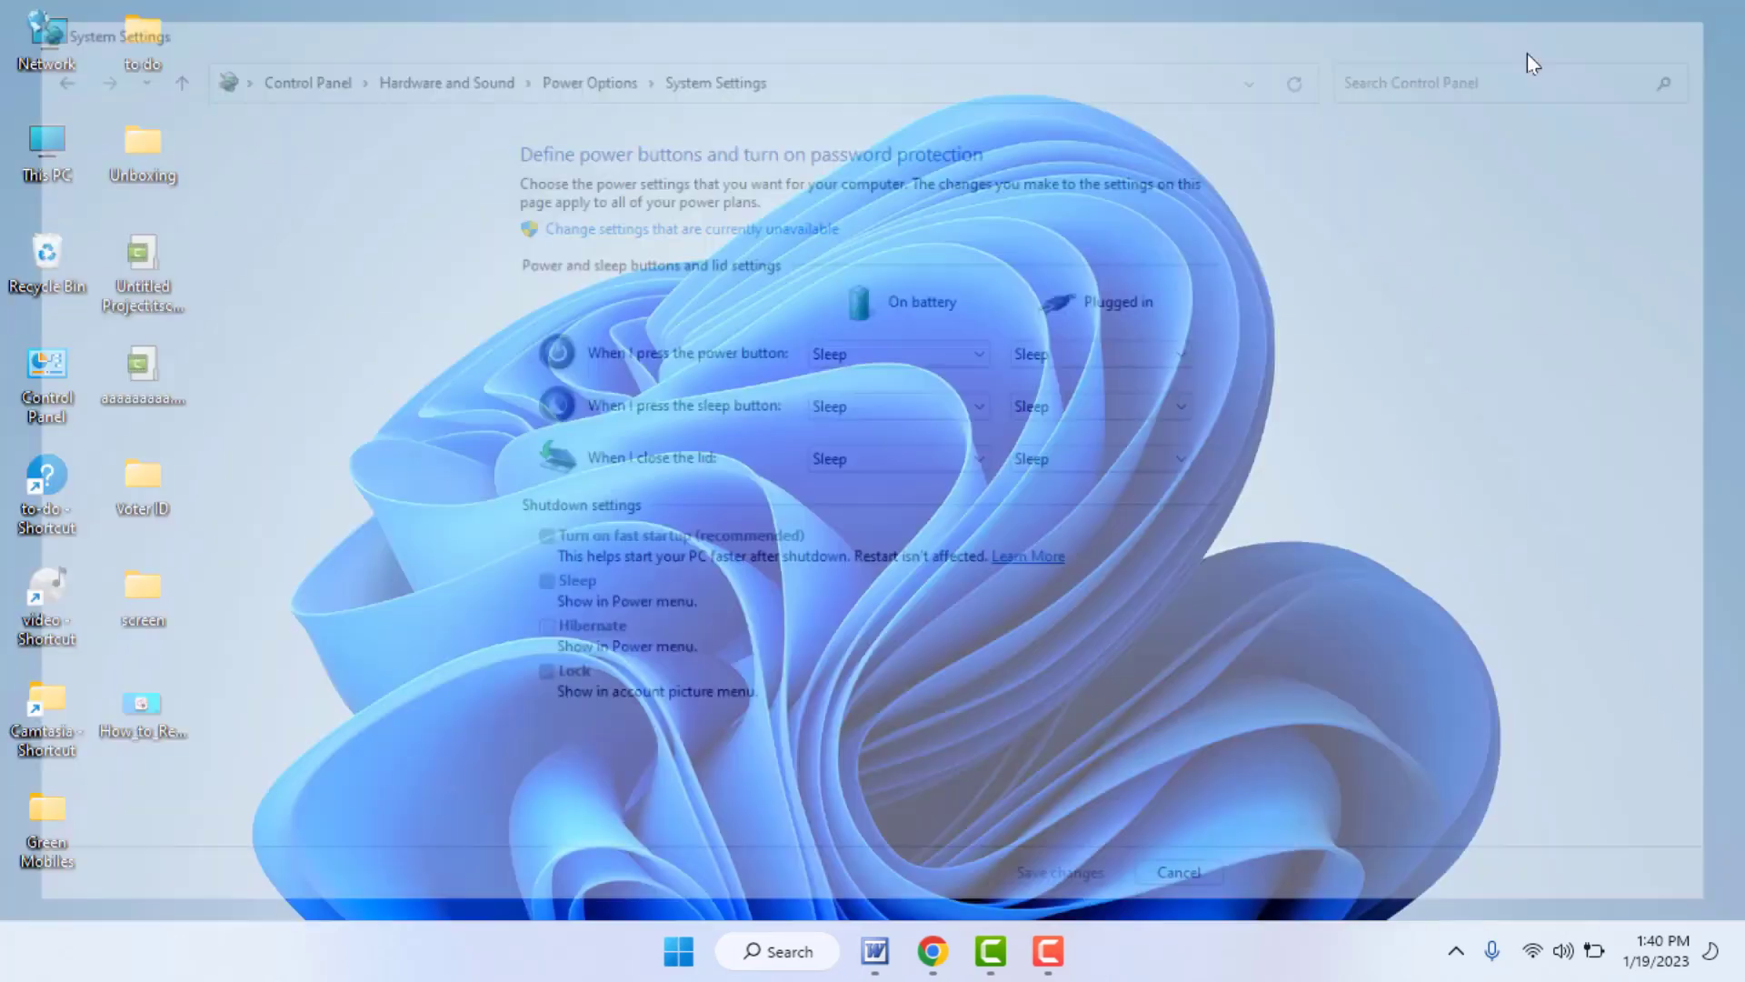